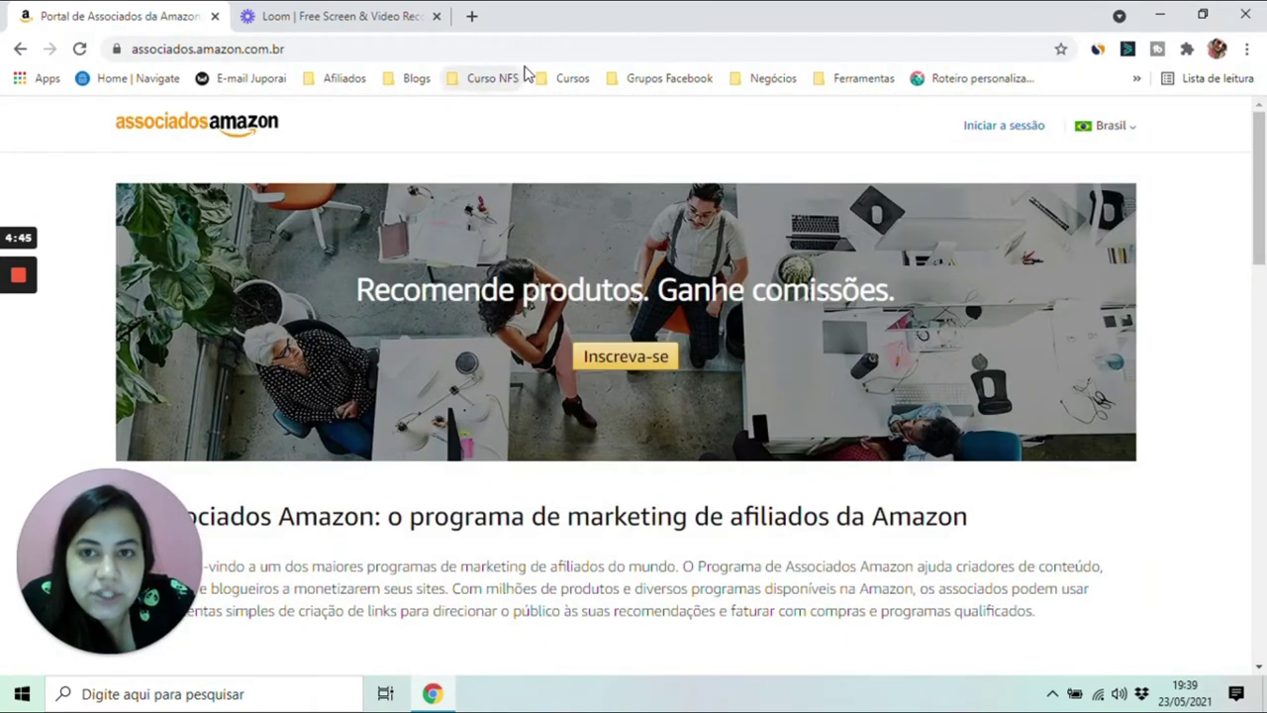
- Close the Loom tab and begin creating a new Amazon account from the Associados signup
left_click(437, 15)
left_click(633, 358)
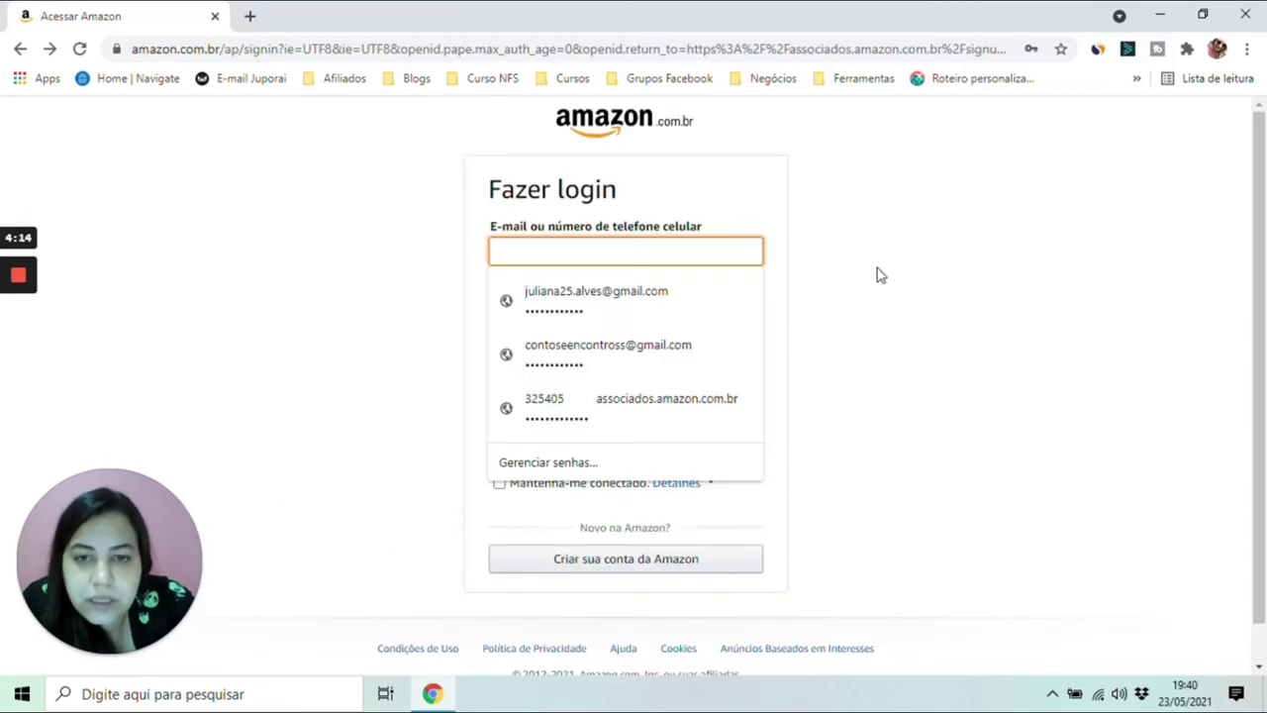
left_click(880, 275)
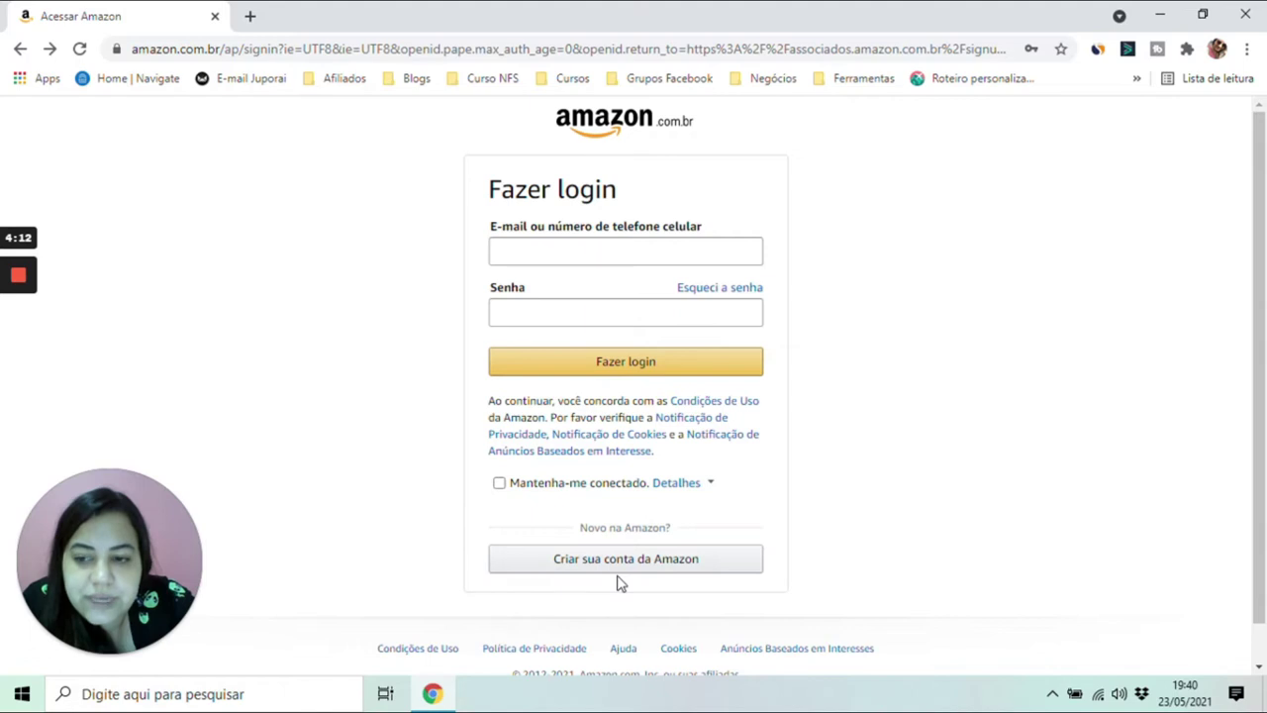
left_click(648, 572)
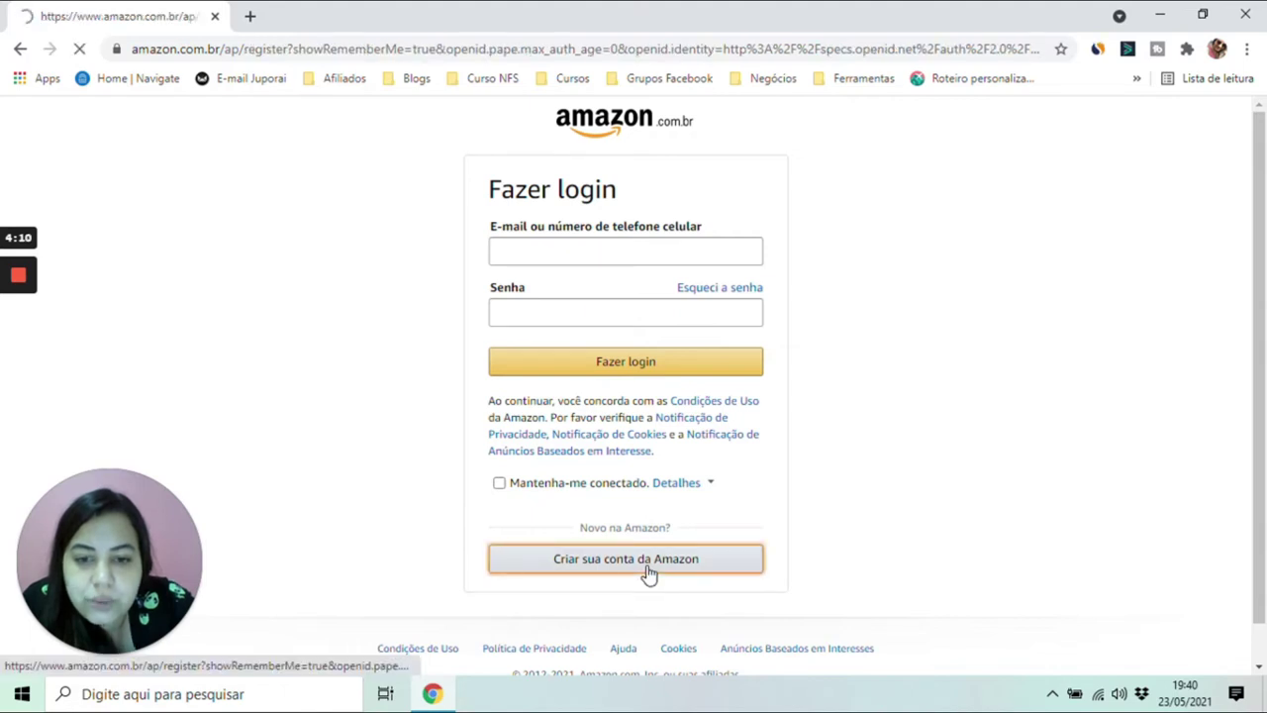
- Enter the user's full name and e-mail address in the Create account form
left_click(716, 295)
key("shift+Tab")
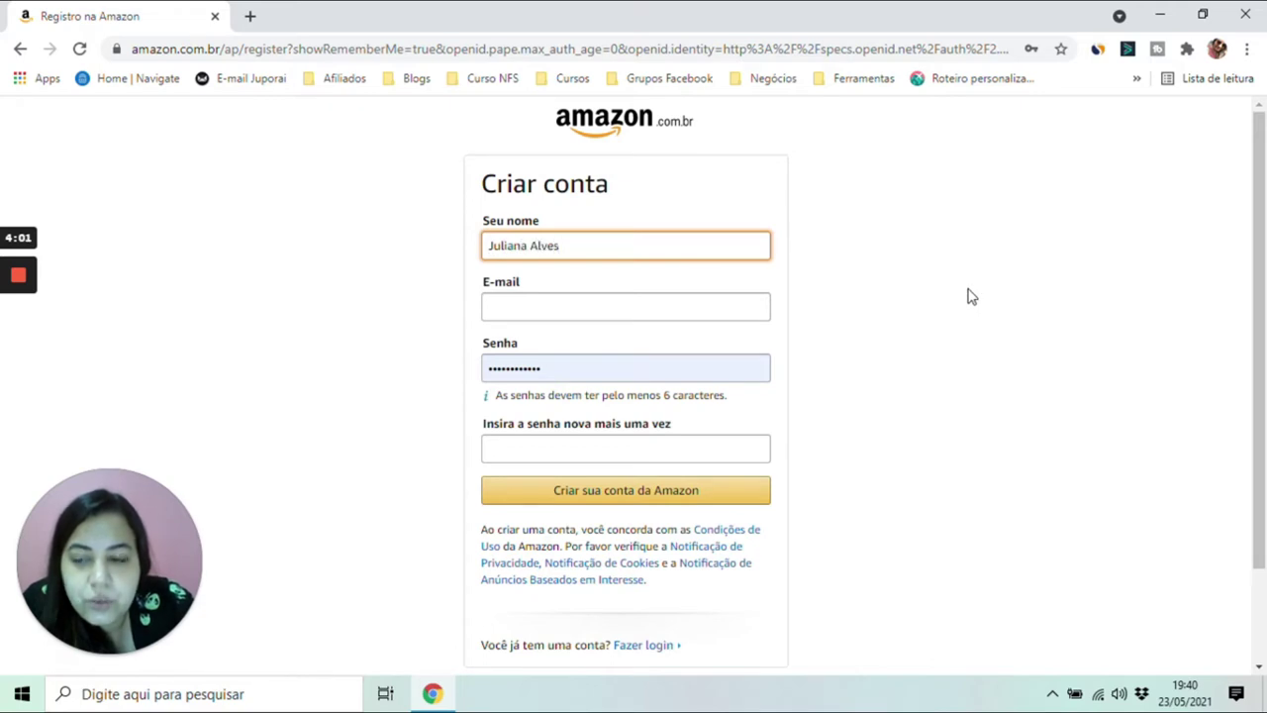
key("Tab")
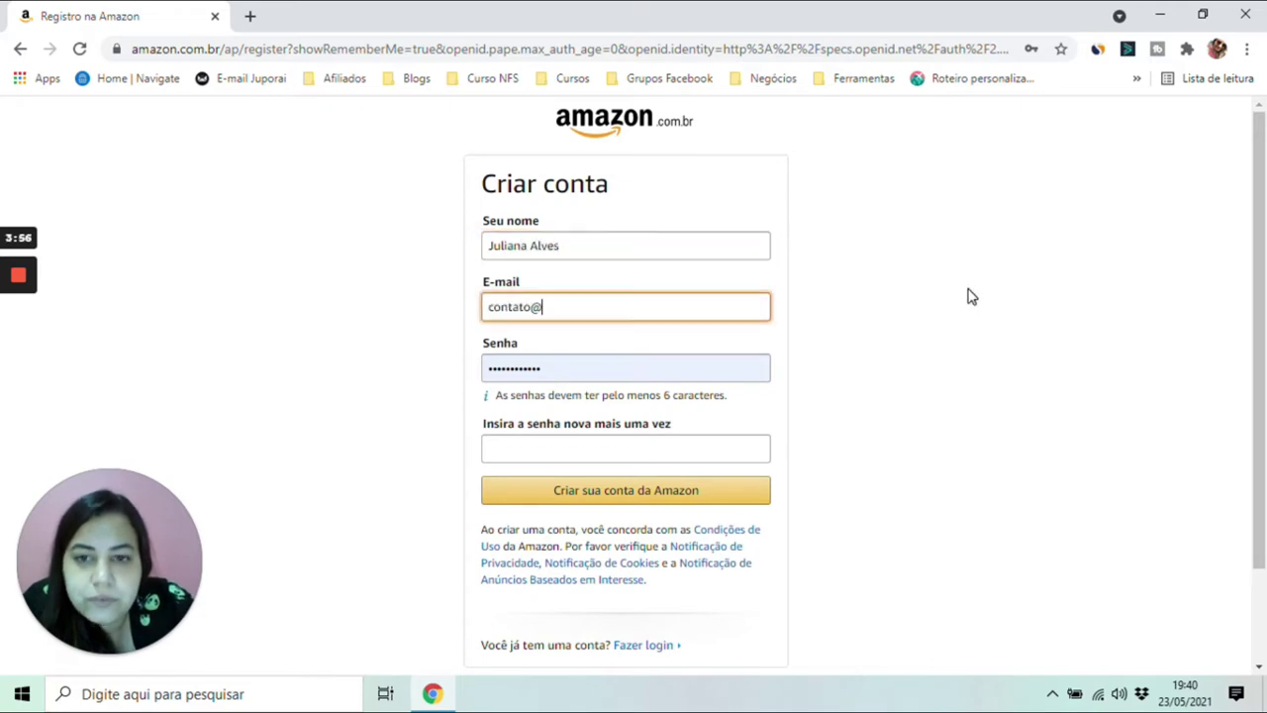
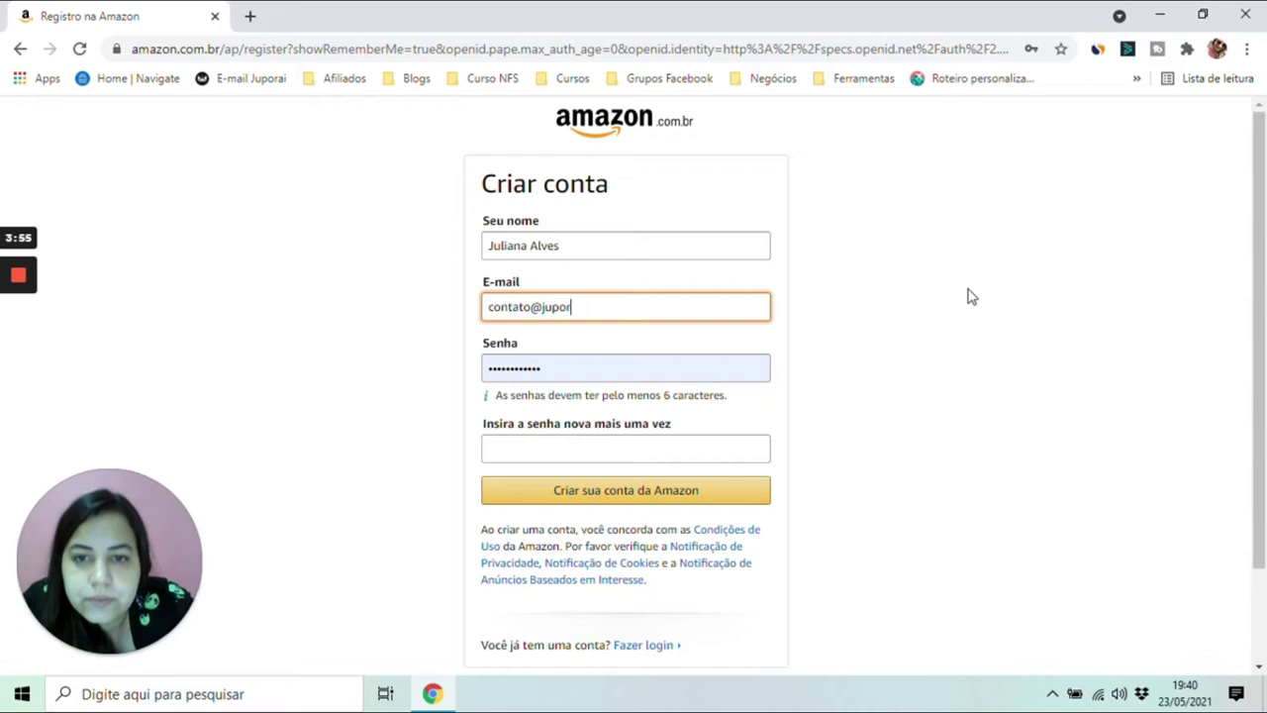
- Enter and confirm the account password, then submit the new account form
key("Tab")
type("123890")
key("Tab")
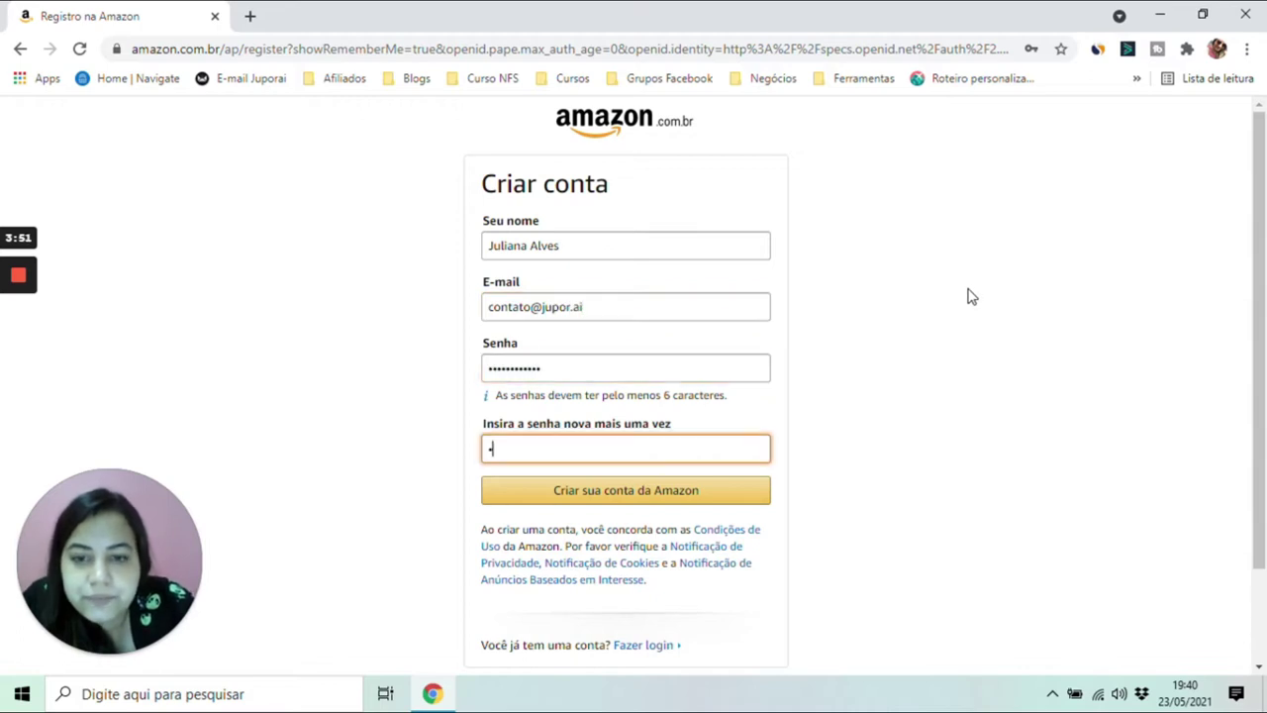
type("1234567890")
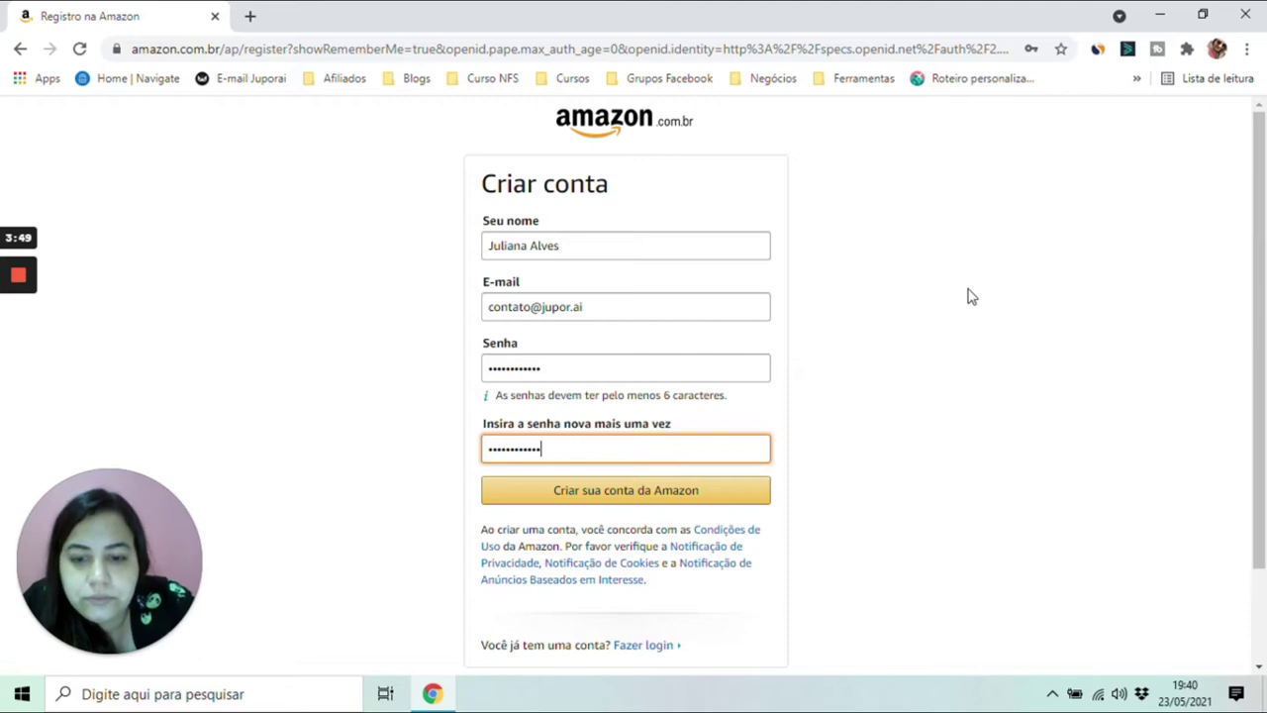
left_click(654, 495)
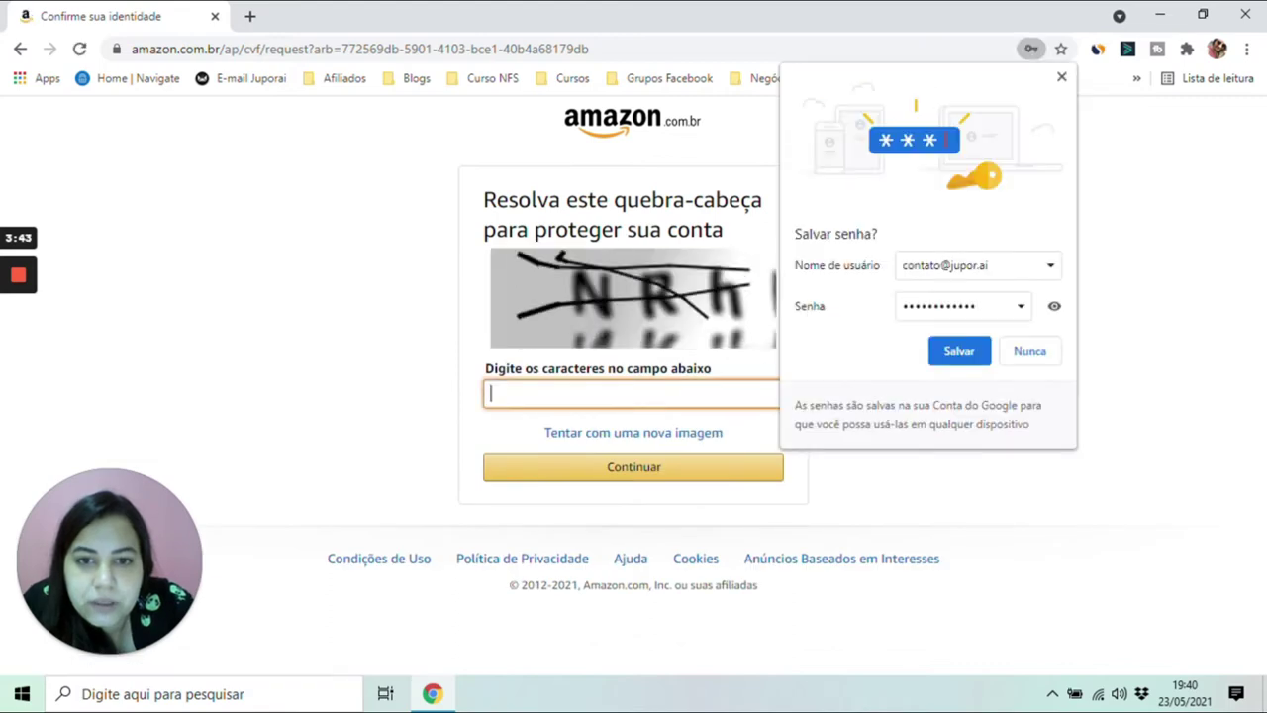
- Enter the captcha characters, continue, and answer the browser's save-password prompt
type("nrhbrd")
left_click(637, 459)
left_click(953, 353)
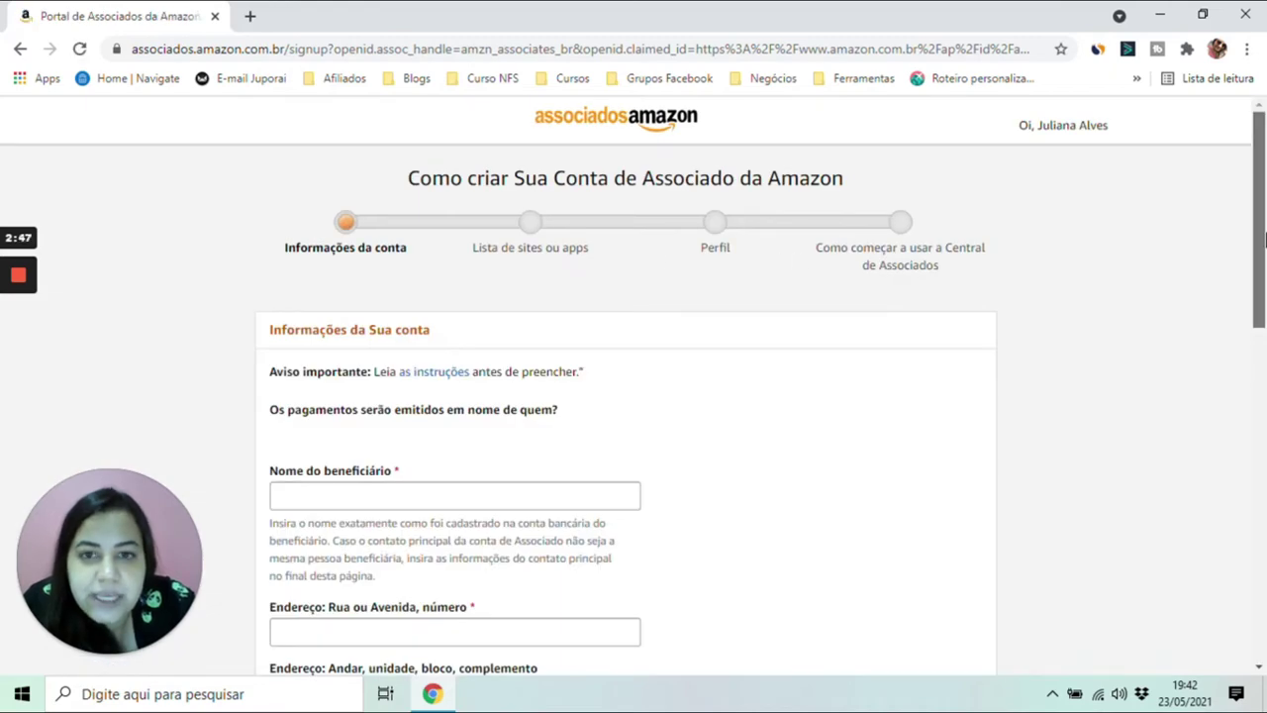
- Fill the beneficiary name and address on Informações da conta and advance to the site list
scroll(1265, 262, "down", 1)
left_click_drag(1264, 262, 1264, 313)
left_click(515, 297)
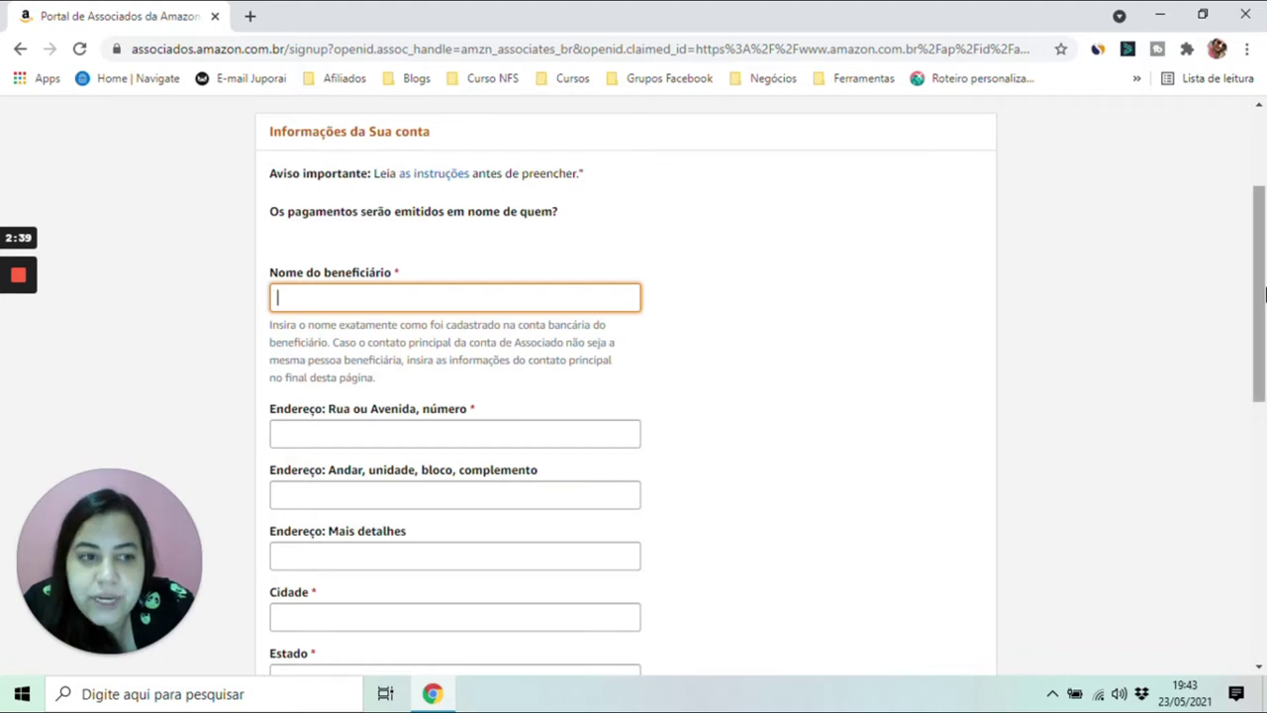
left_click_drag(1265, 297, 1264, 355)
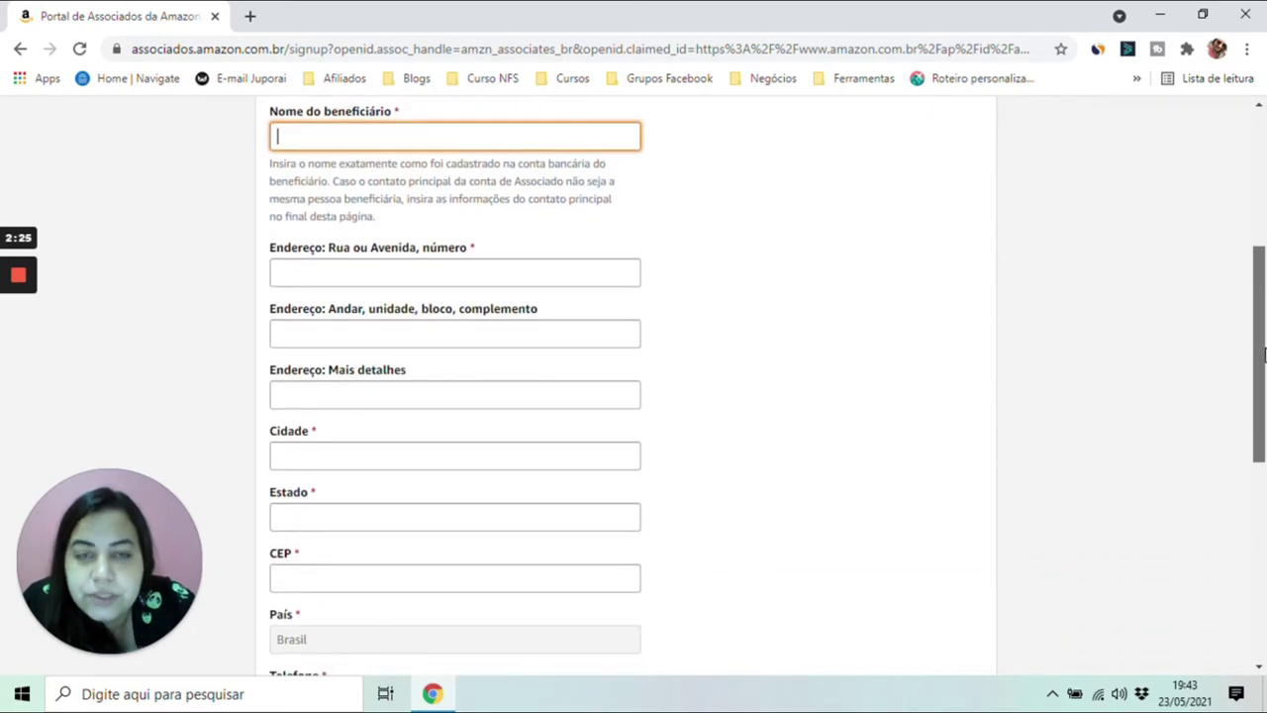
left_click_drag(1264, 354, 1264, 510)
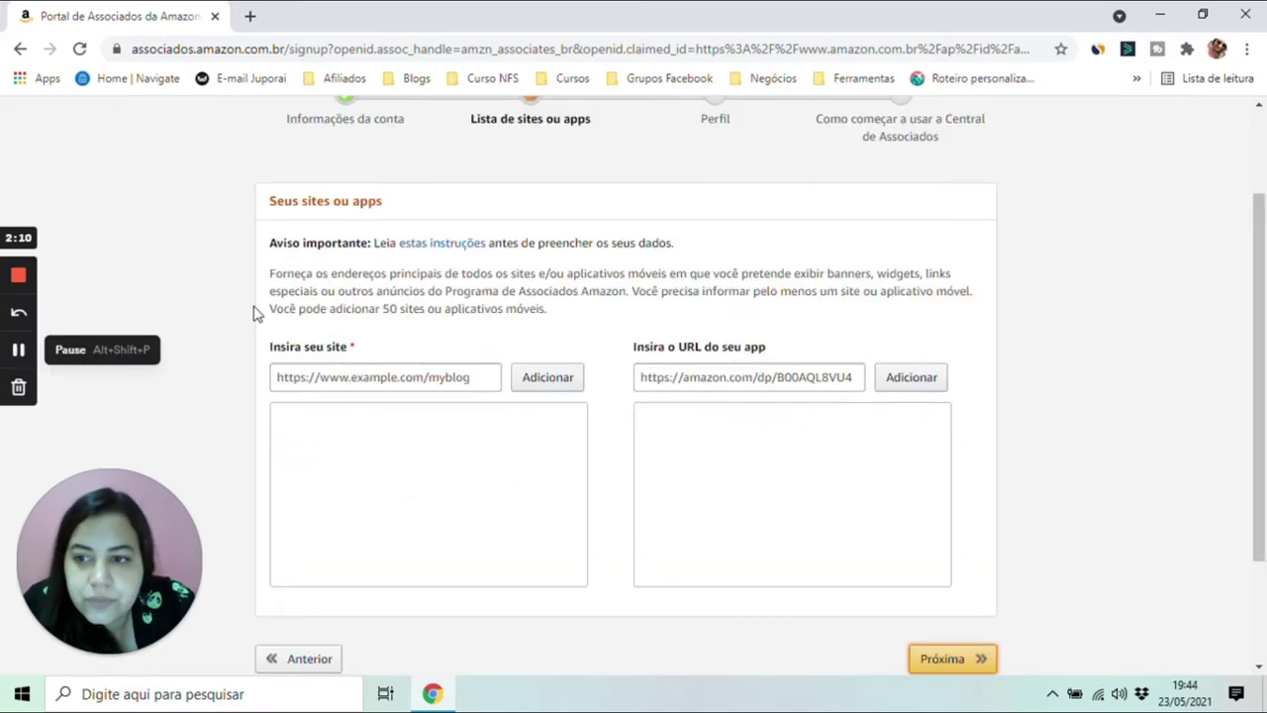
- Add jupor.ai and youtube.com/jupor.ai to the site list
left_click(386, 377)
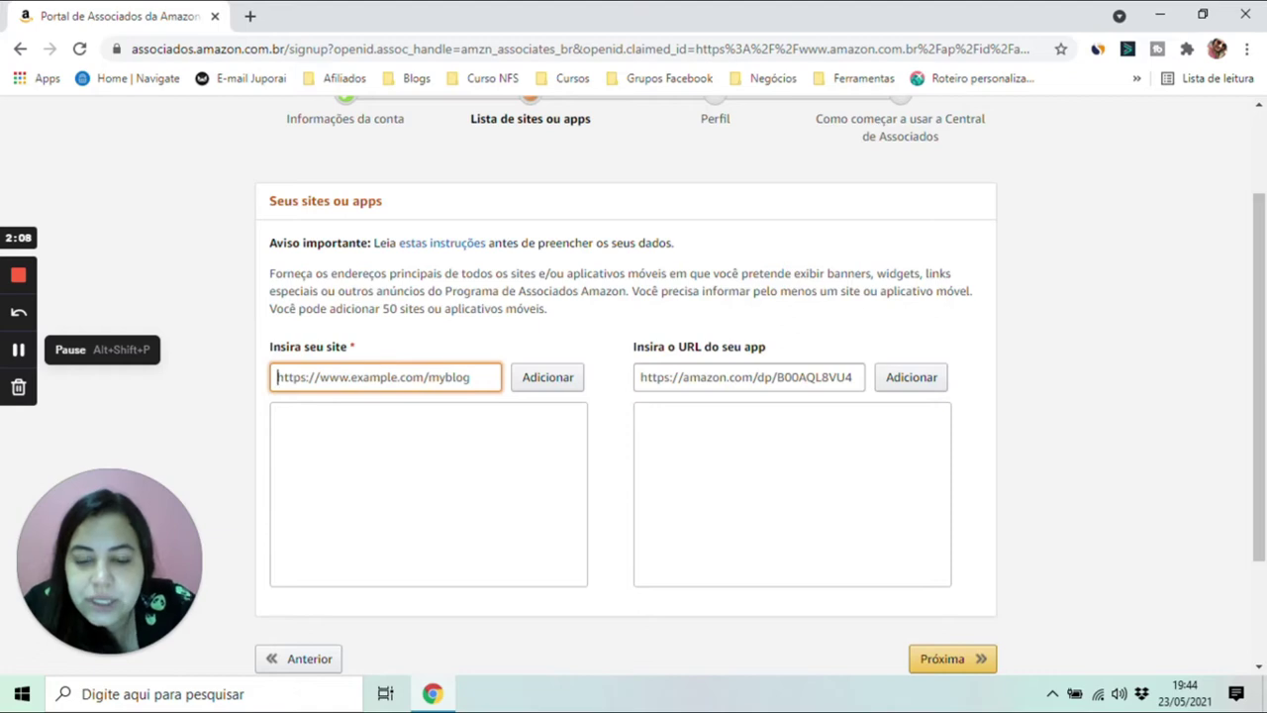
type("ht")
type("tps>")
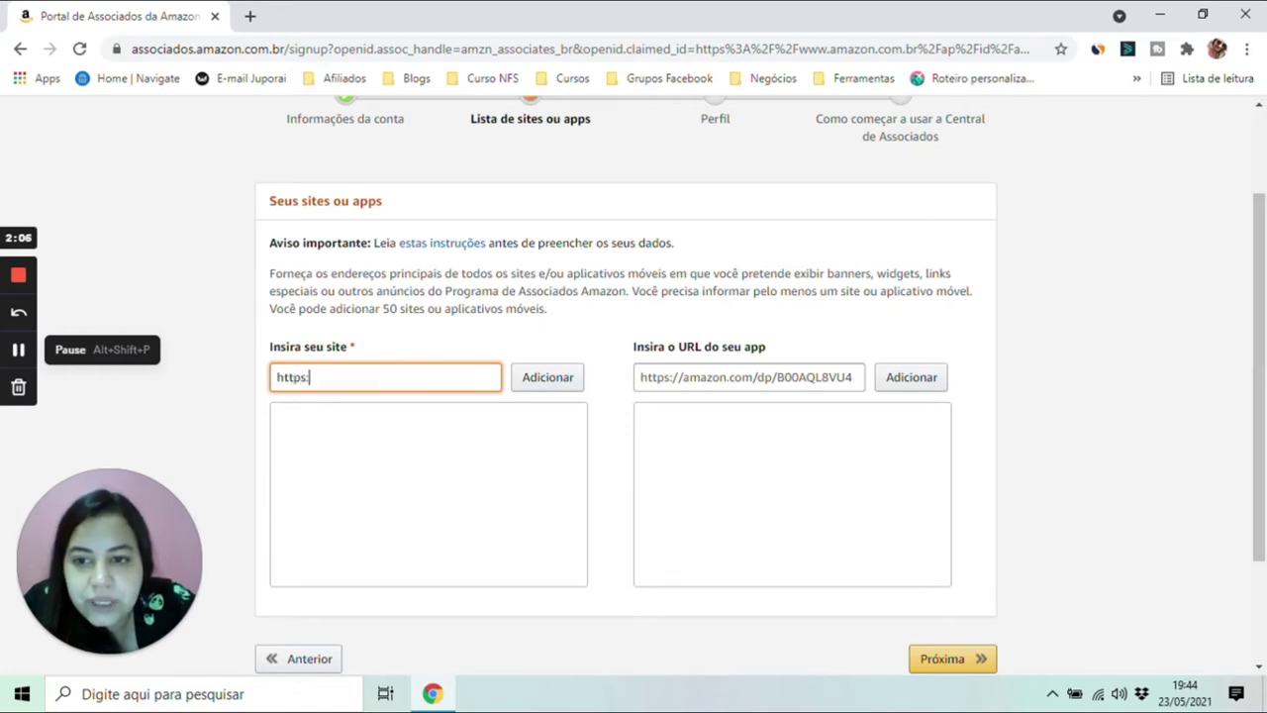
type("//contato.")
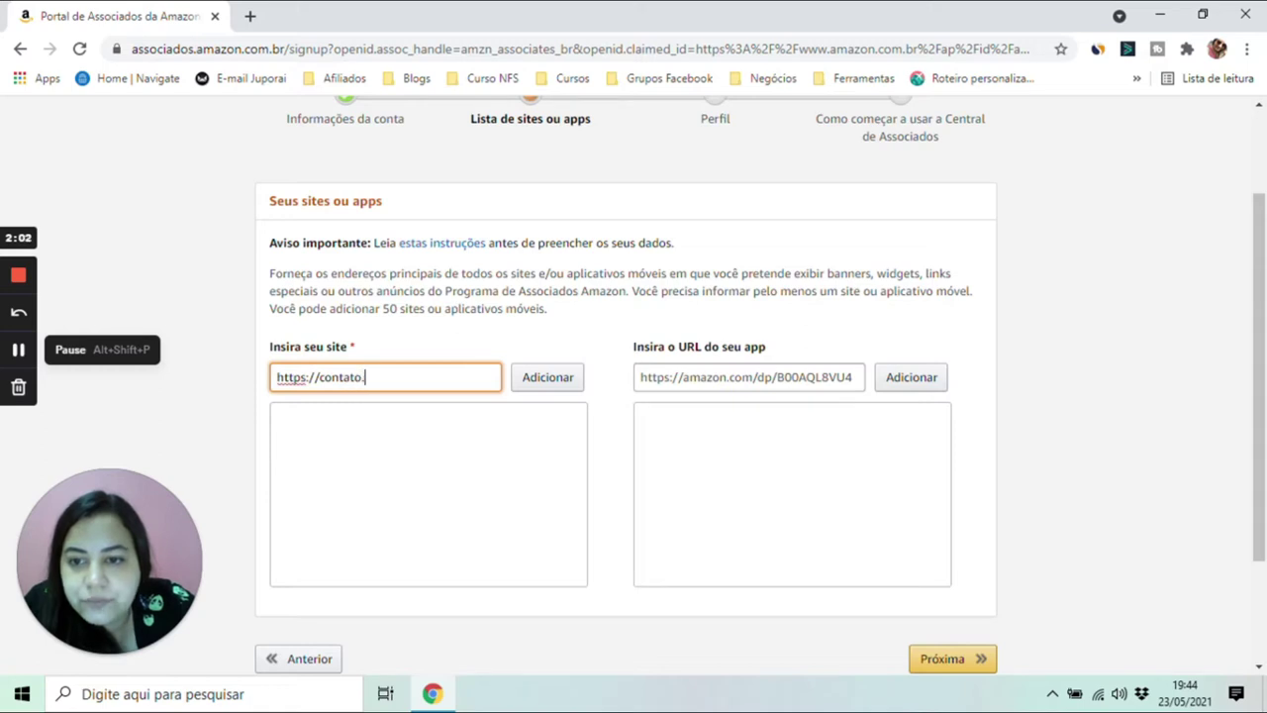
key("BackSpace")
key("BackSpace")
key("BackSpace")
key("BackSpace")
key("BackSpace")
key("BackSpace")
key("BackSpace")
key("BackSpace")
type("jupor.ai")
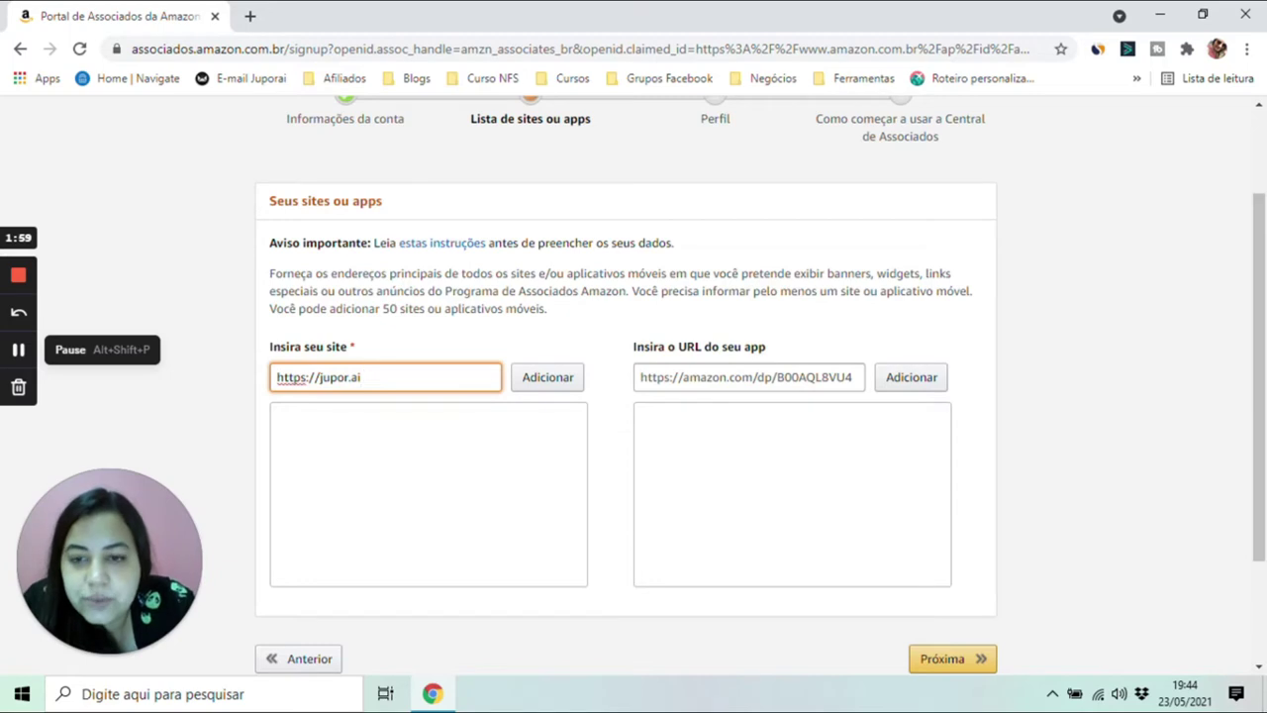
left_click(546, 377)
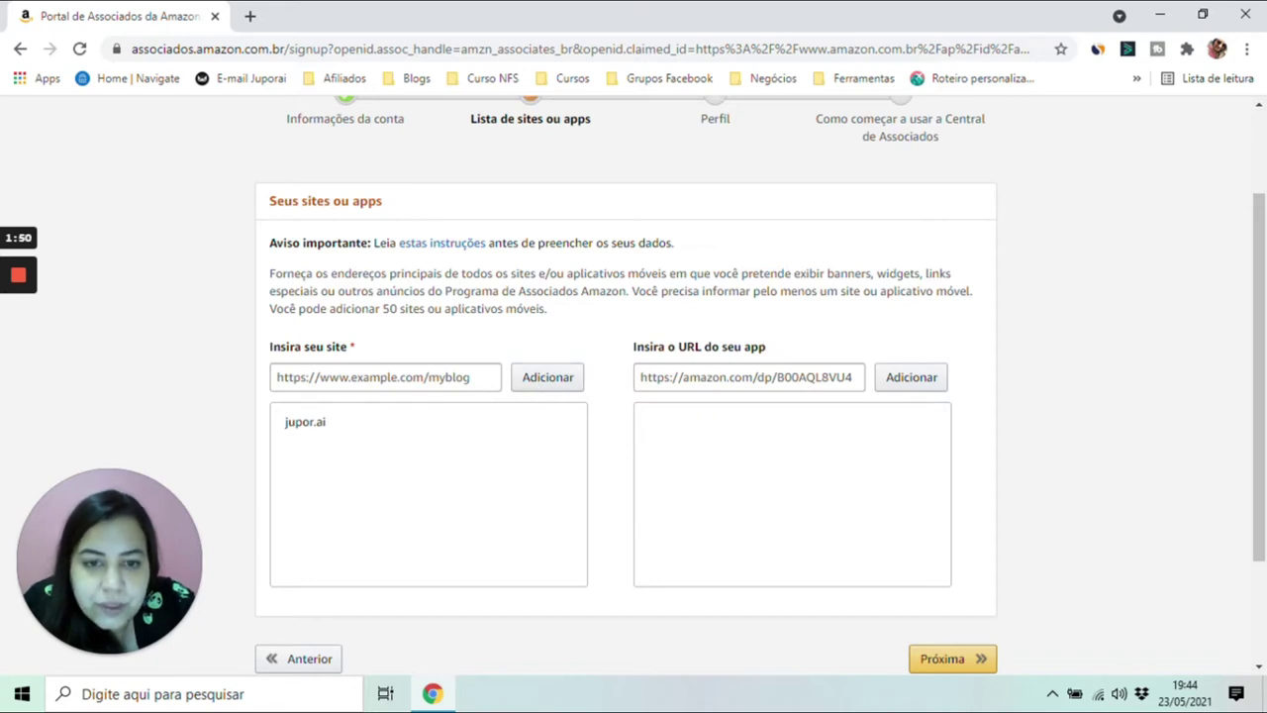
left_click_drag(679, 347, 798, 350)
left_click(798, 351)
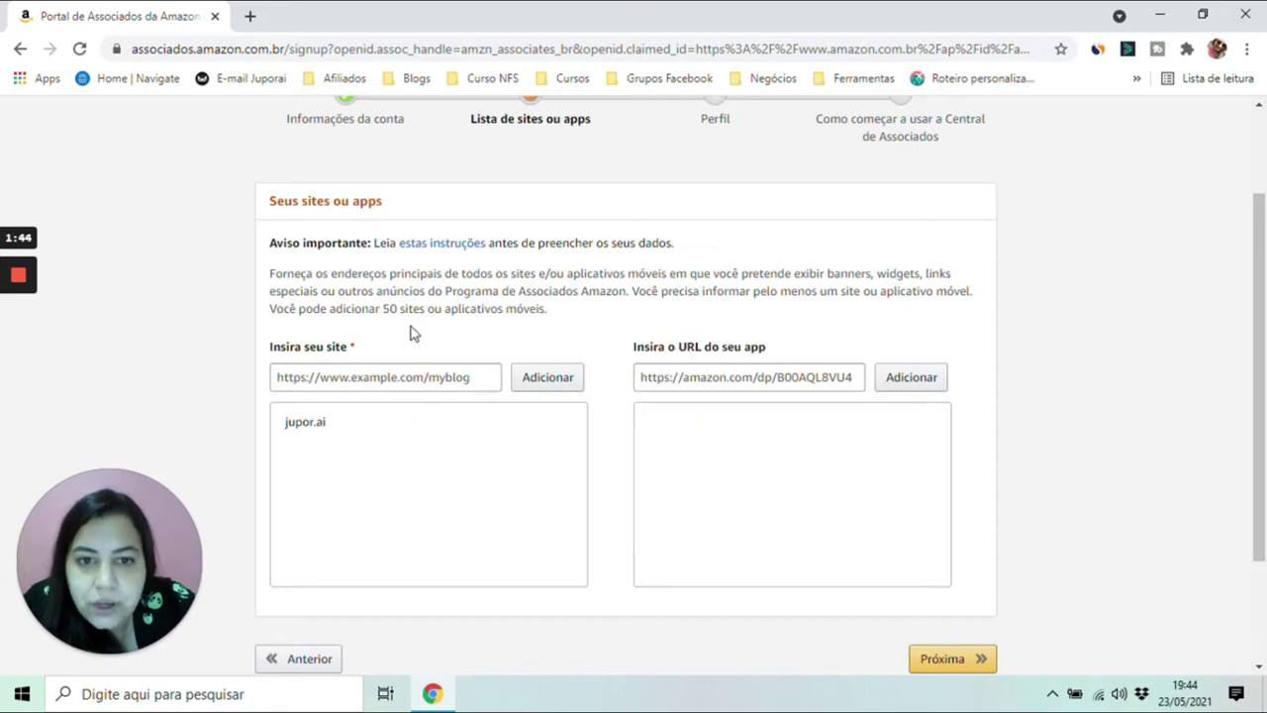
left_click(386, 378)
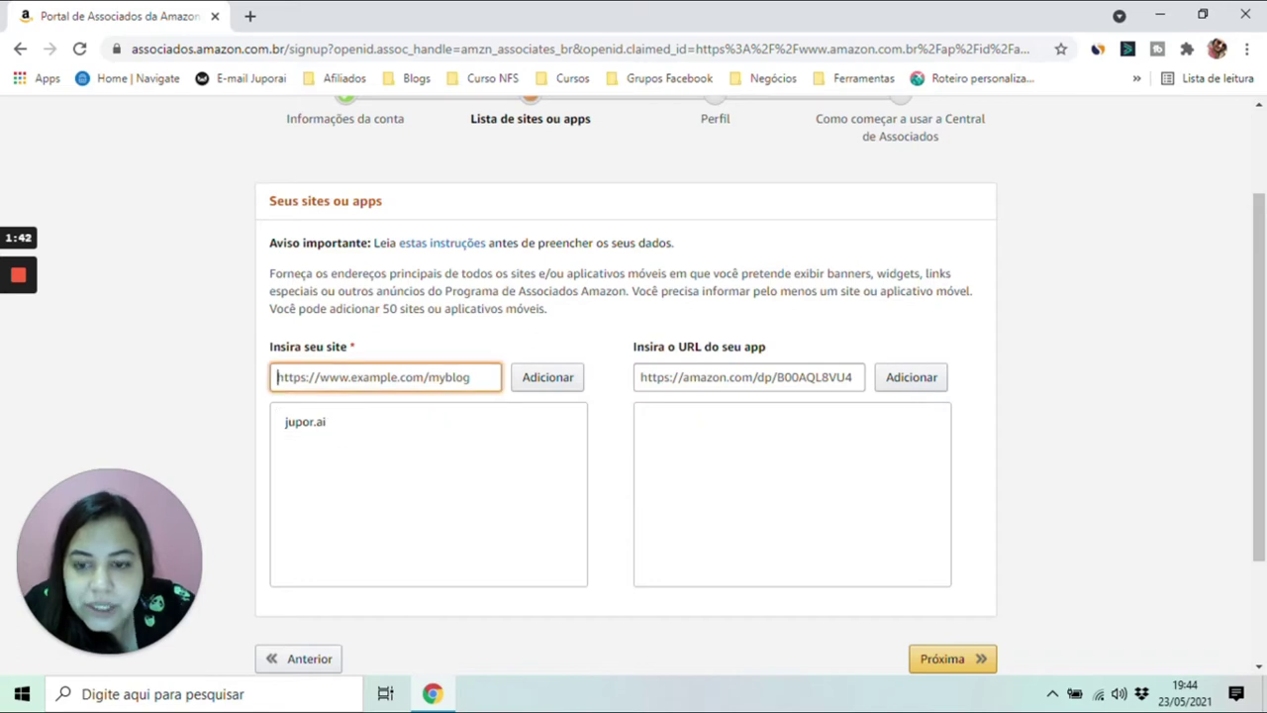
type("https:")
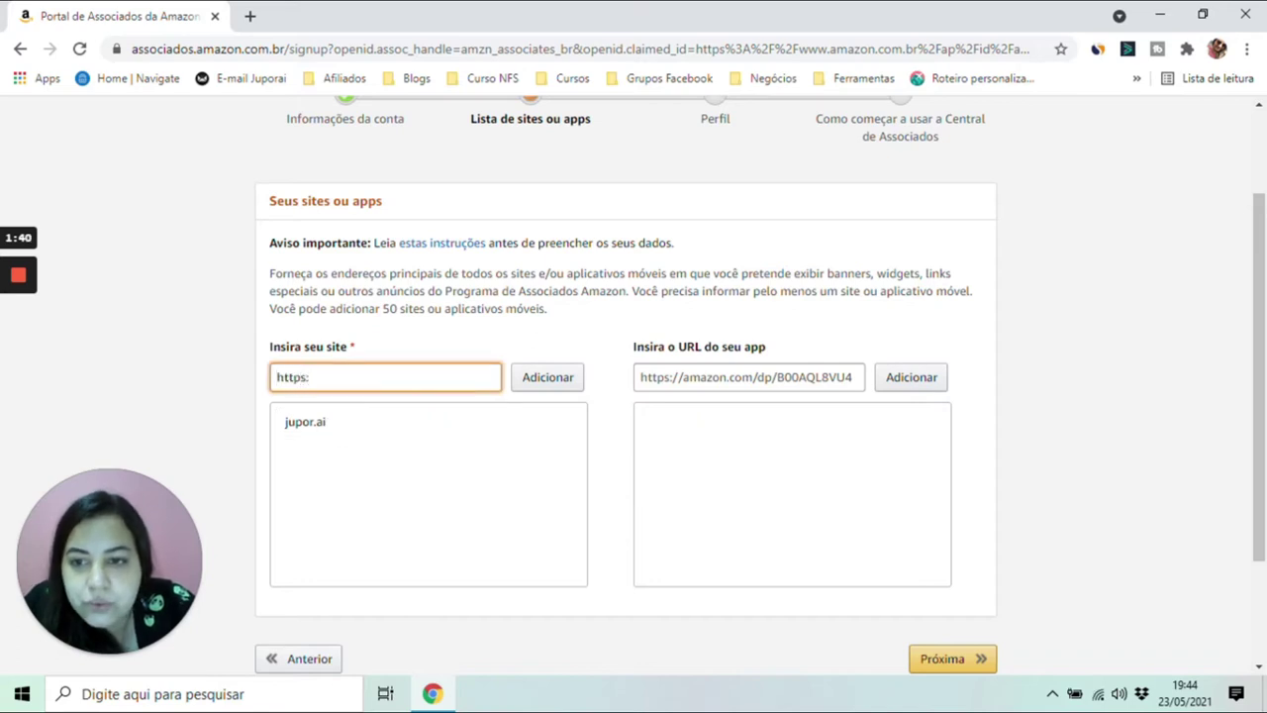
type("//yout")
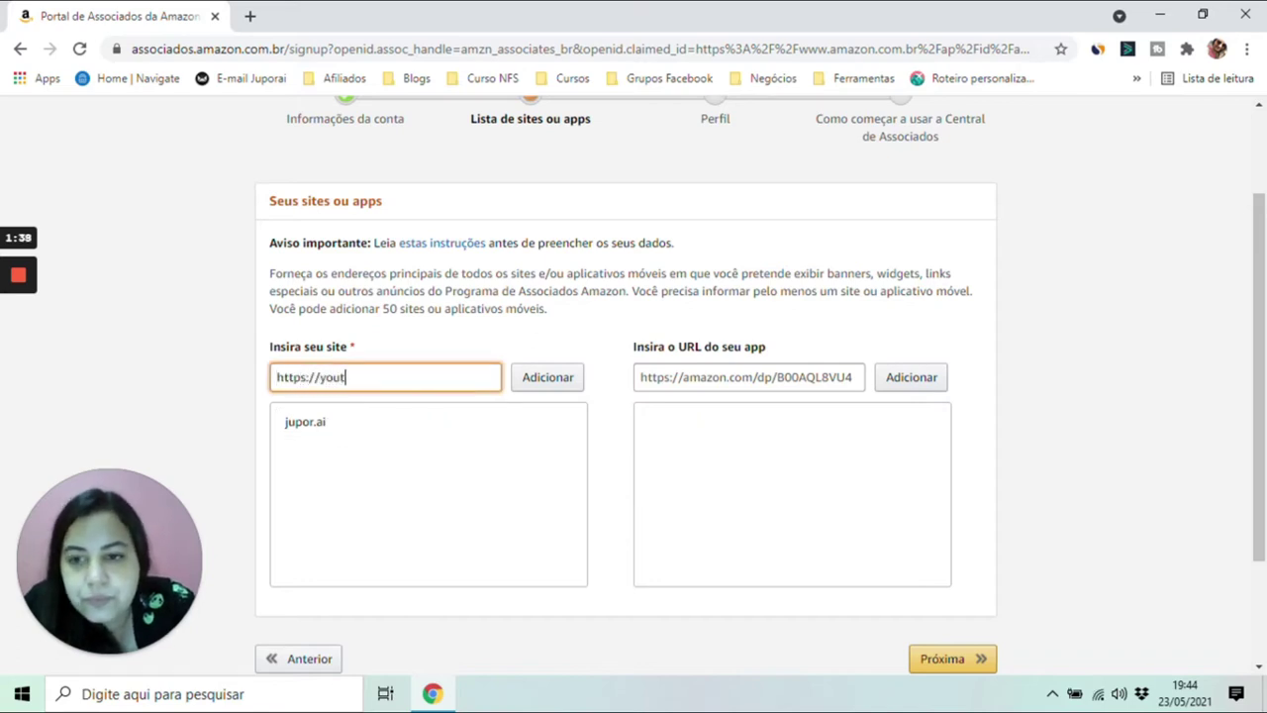
type("ube.com/jupor.ai")
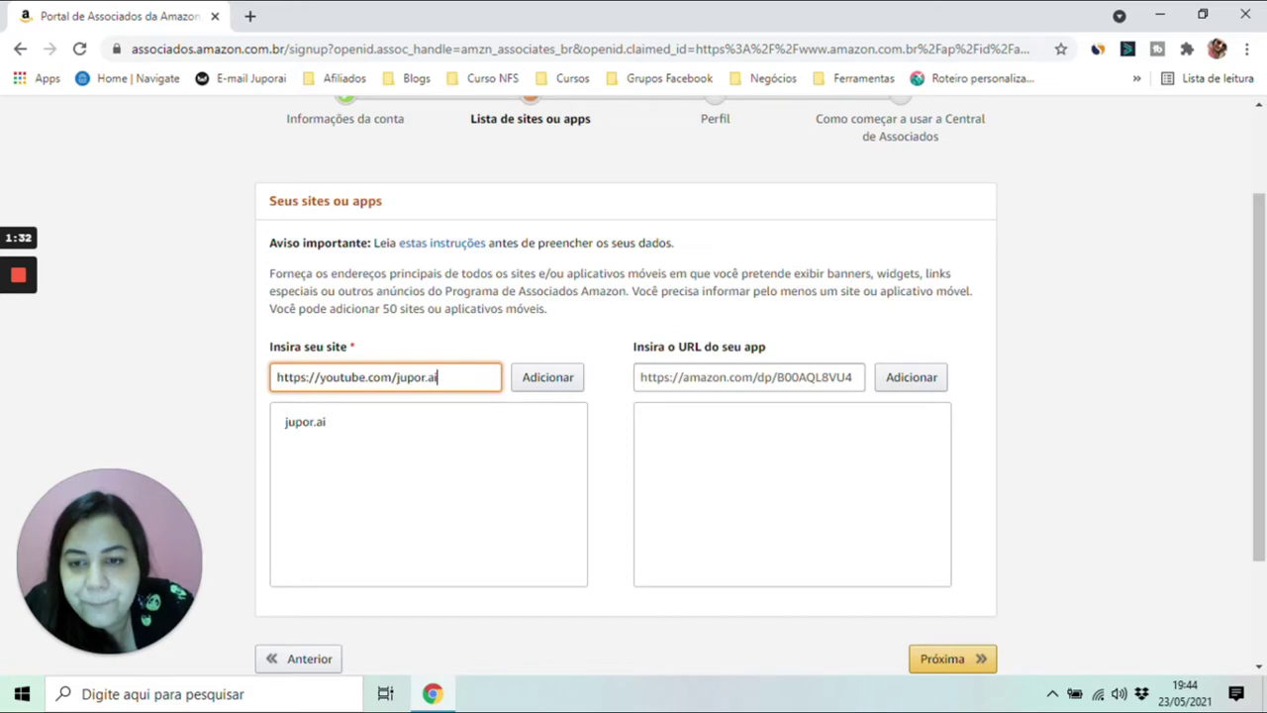
left_click(552, 379)
- Add instagram.com/jupor.ai as the third site and continue to the Perfil step
left_click_drag(1259, 283, 1263, 350)
left_click(493, 245)
type("h")
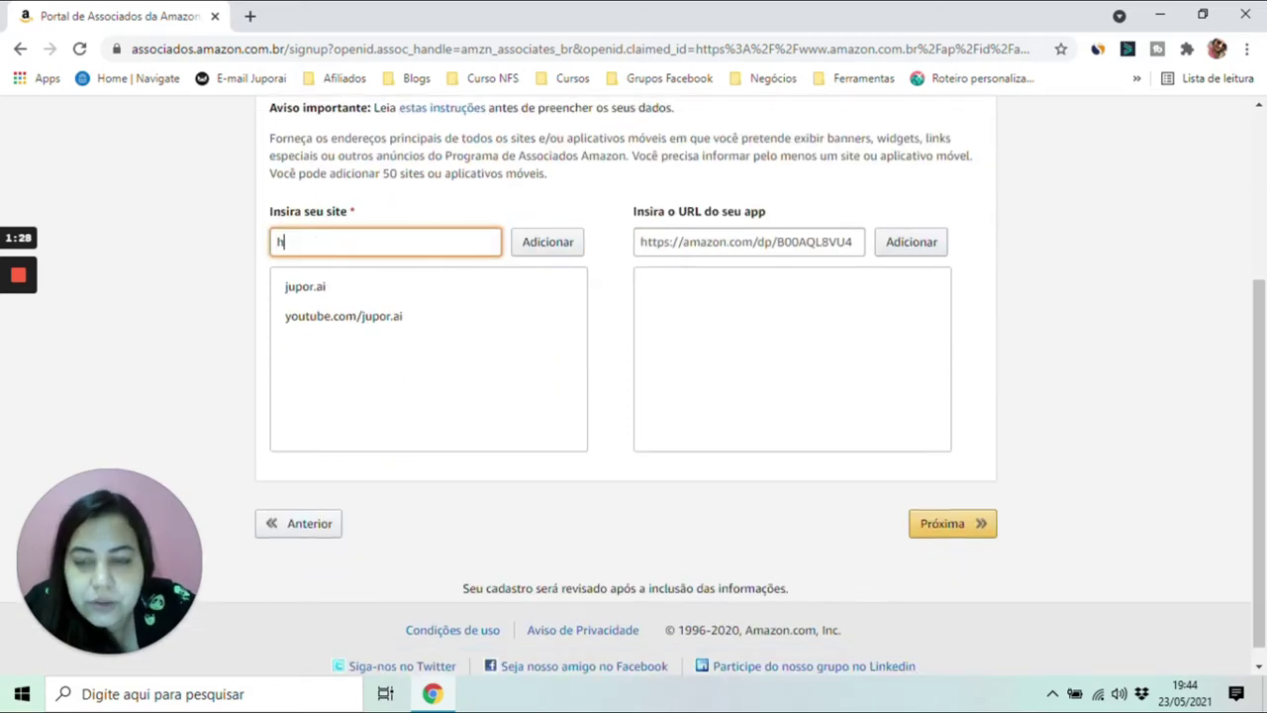
type("ttps://ins")
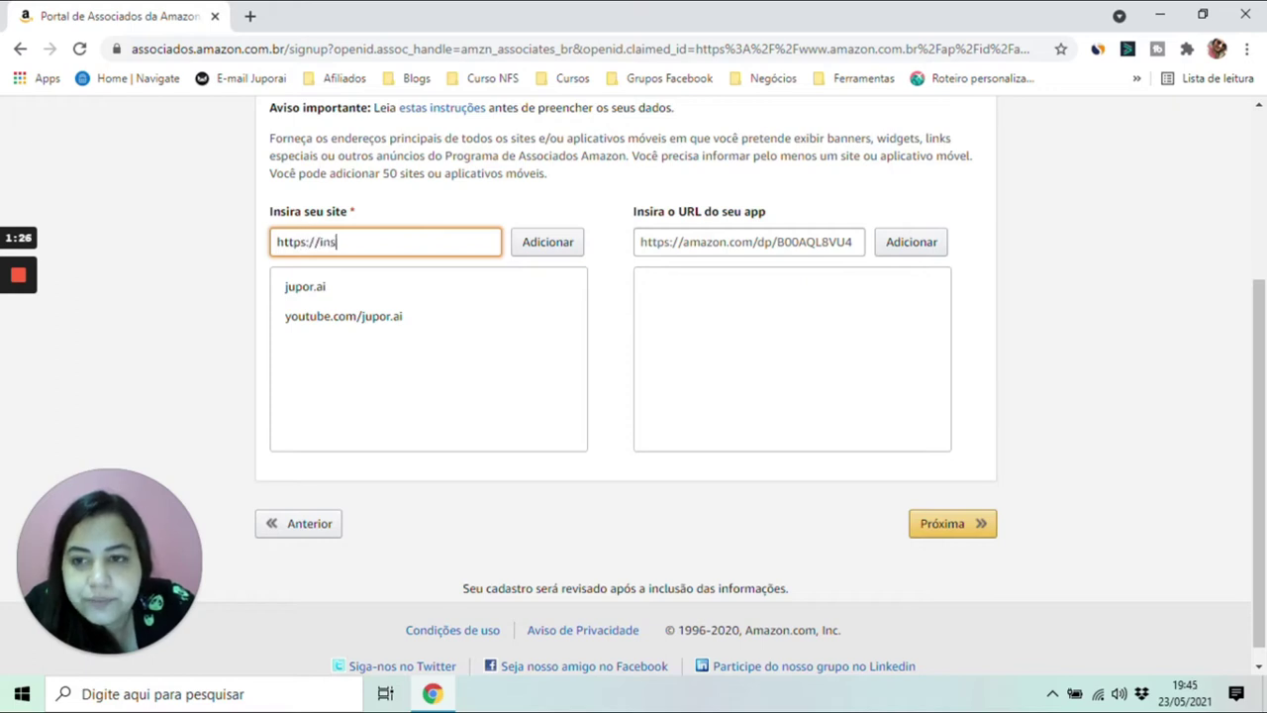
type("tagram.com/jupor.ai")
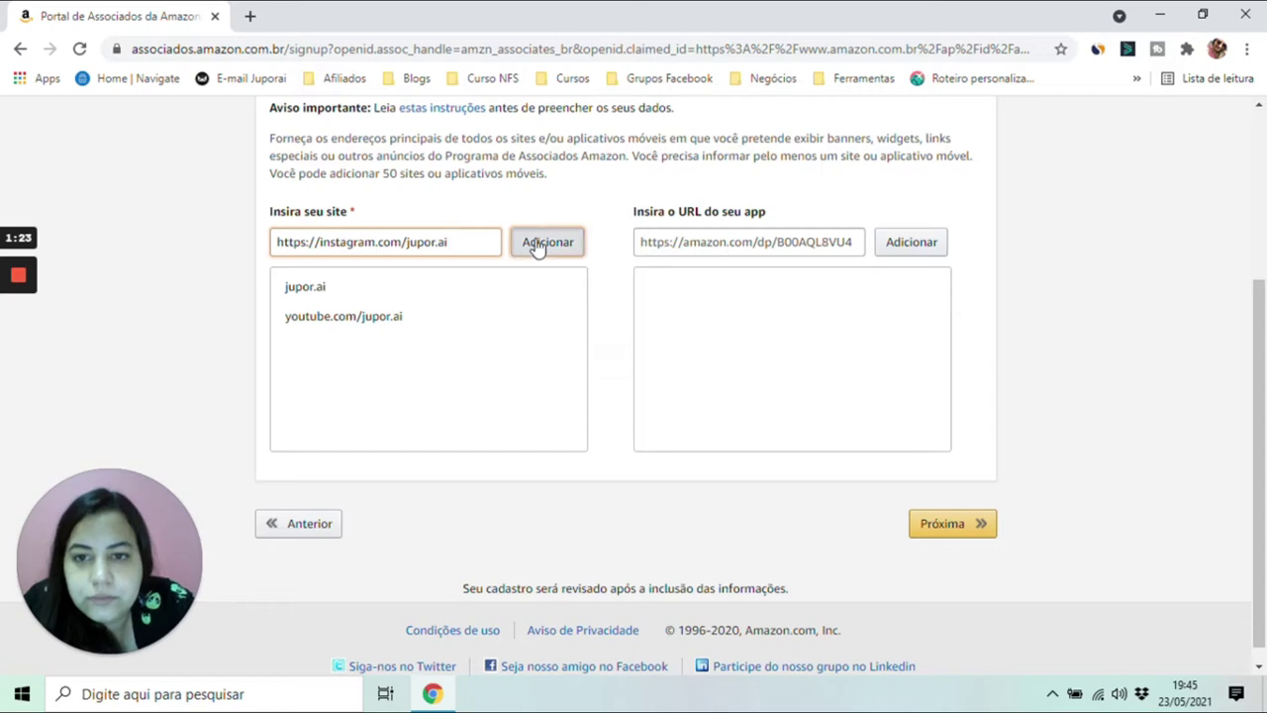
left_click(536, 246)
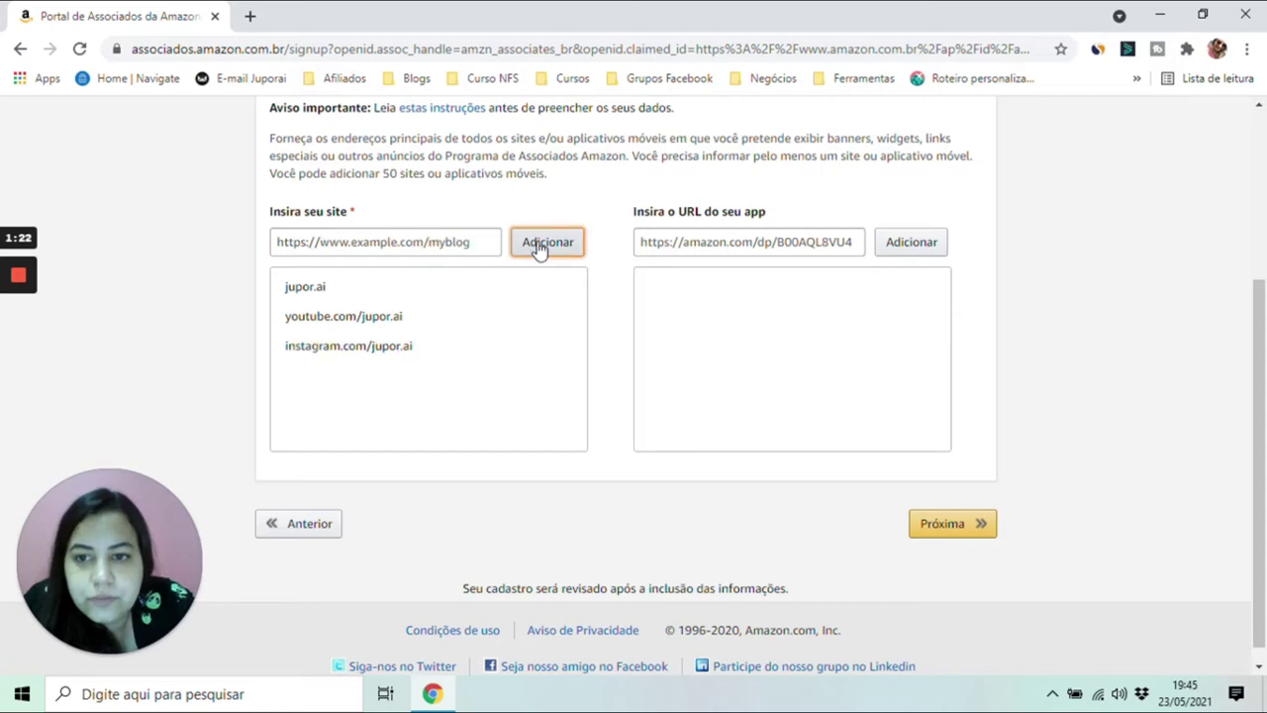
left_click(941, 535)
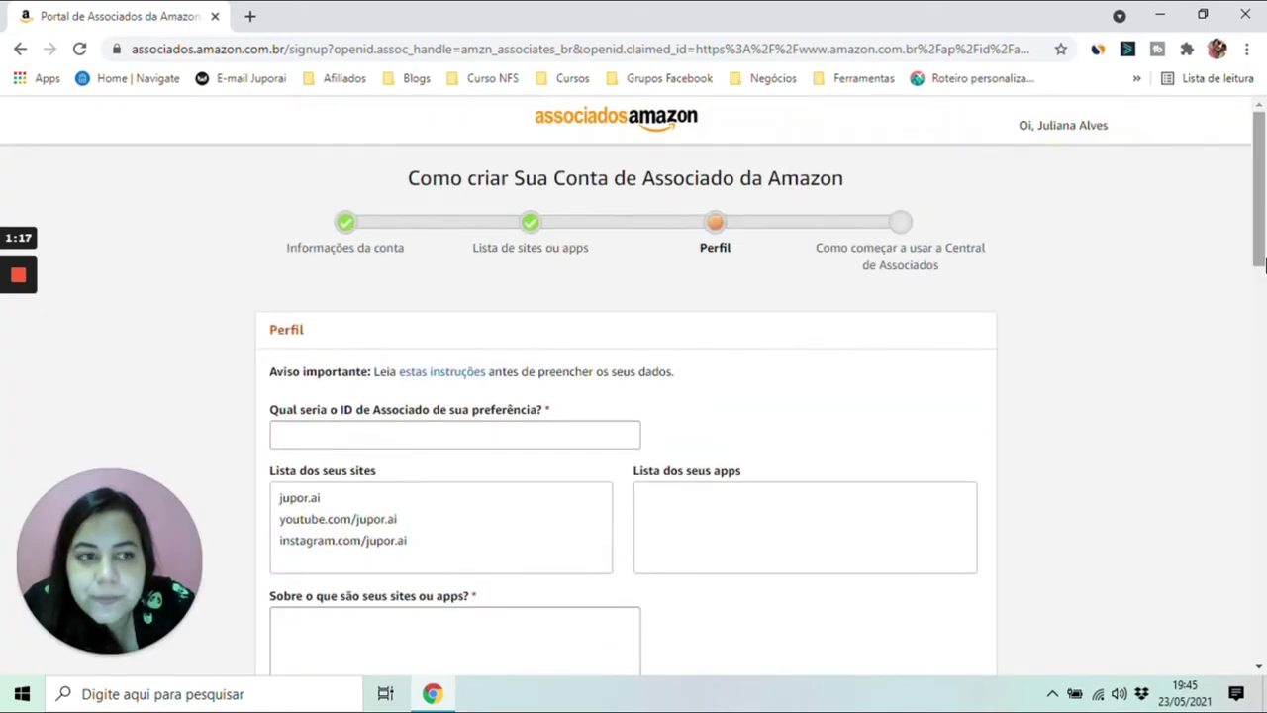
- Set the preferred associate ID to juporai, removing the invalid dot
left_click_drag(1263, 259, 1262, 319)
left_click(455, 228)
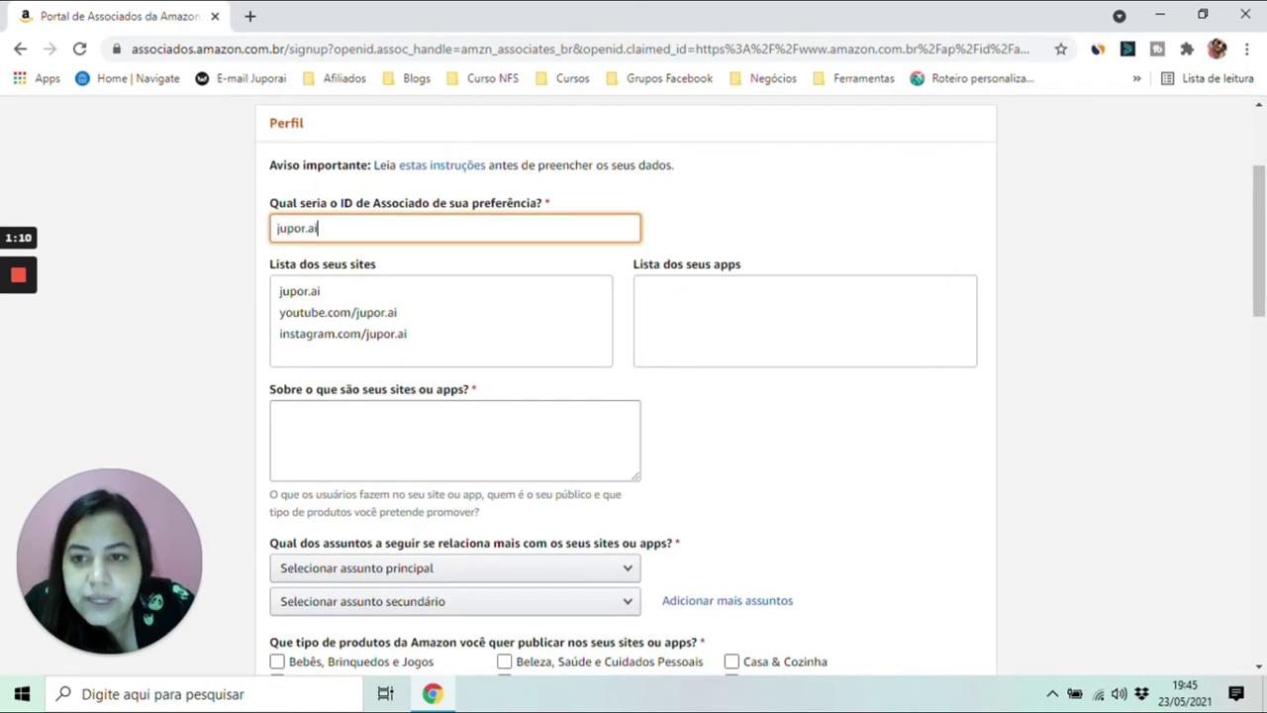
left_click(455, 440)
left_click(315, 227)
key("BackSpace")
key("BackSpace")
key("BackSpace")
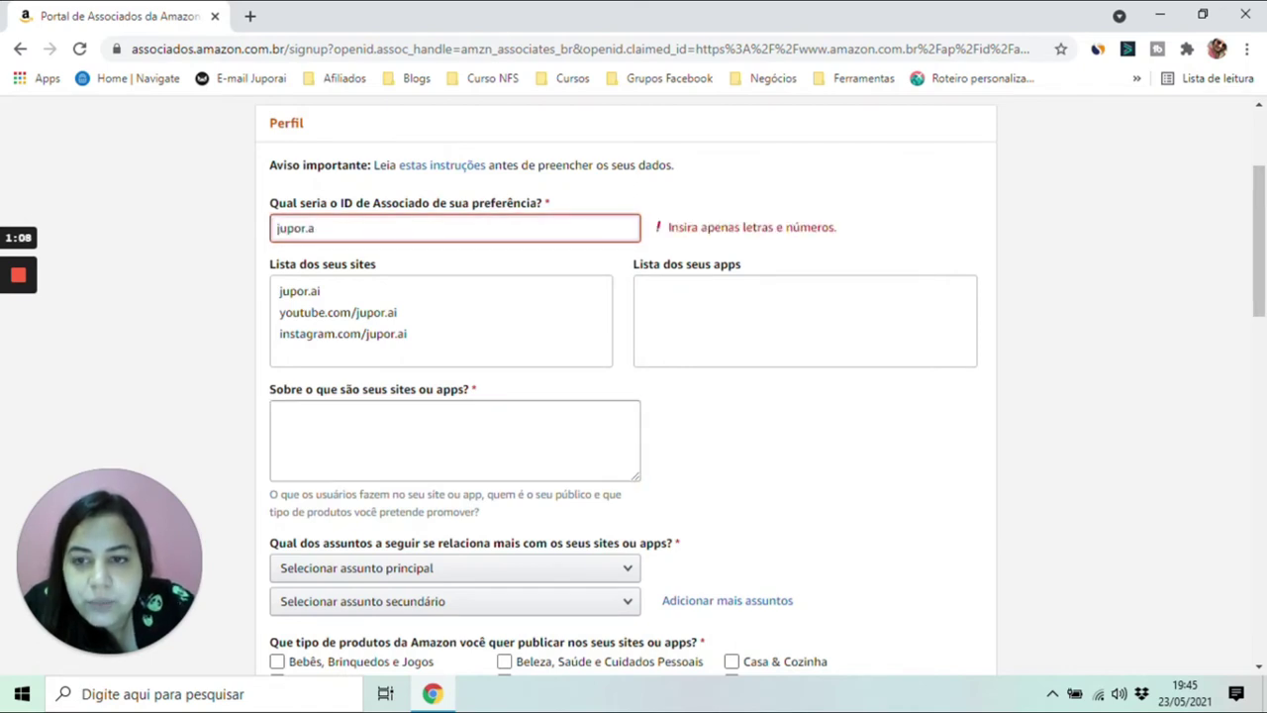
type("a")
- Describe the sites as mainly travel, plus tips on books, accessories and audience information
left_click(455, 440)
left_click_drag(1263, 281, 1265, 327)
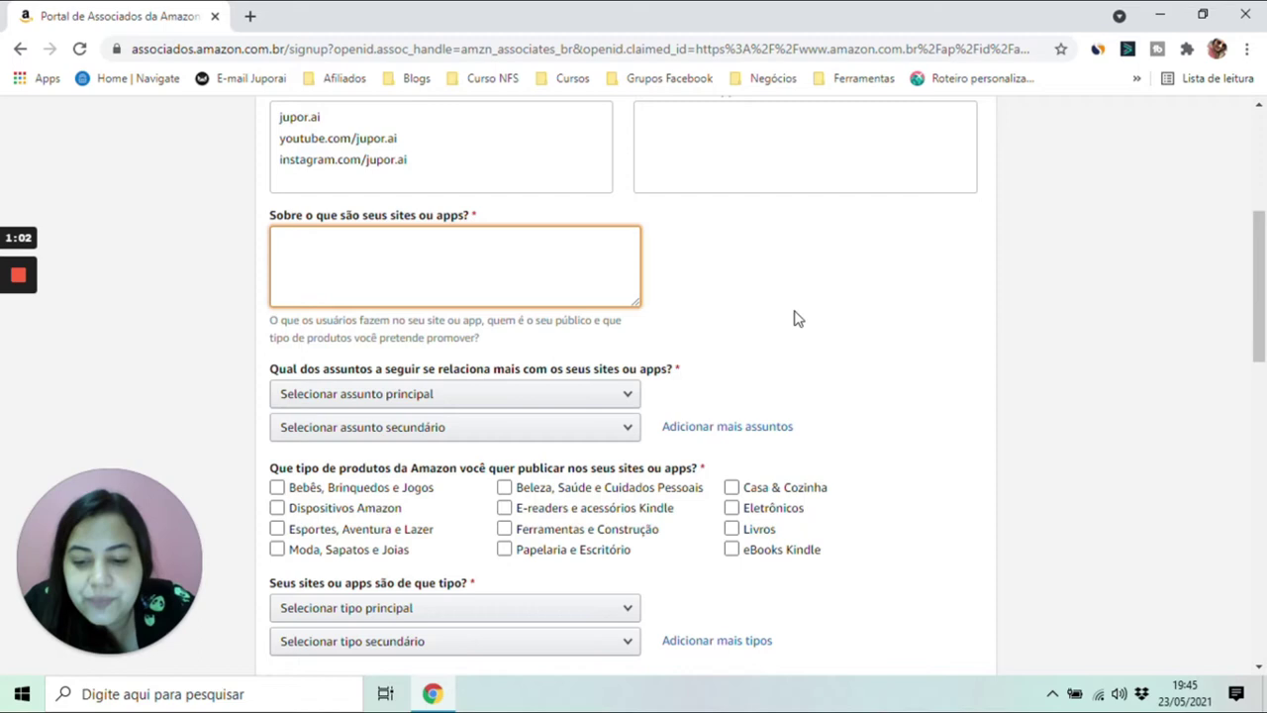
type("Falo prioritariamente de viagens, porém ")
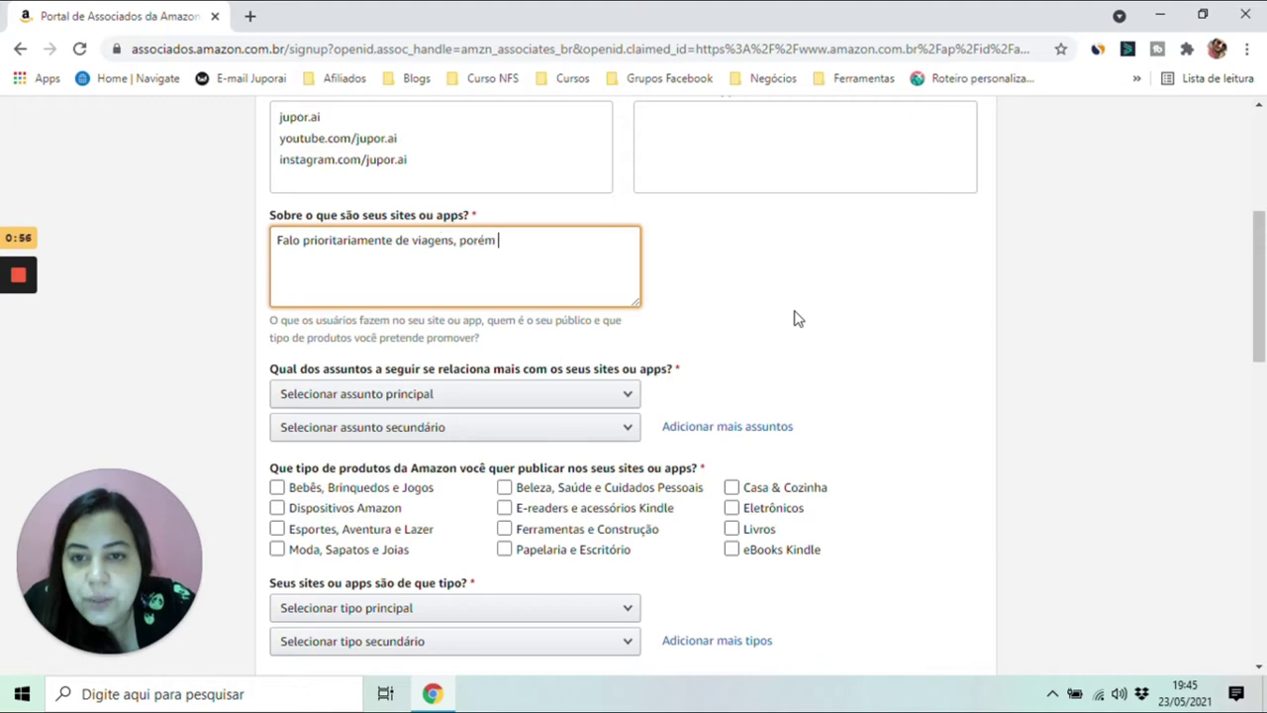
type("também dou dic")
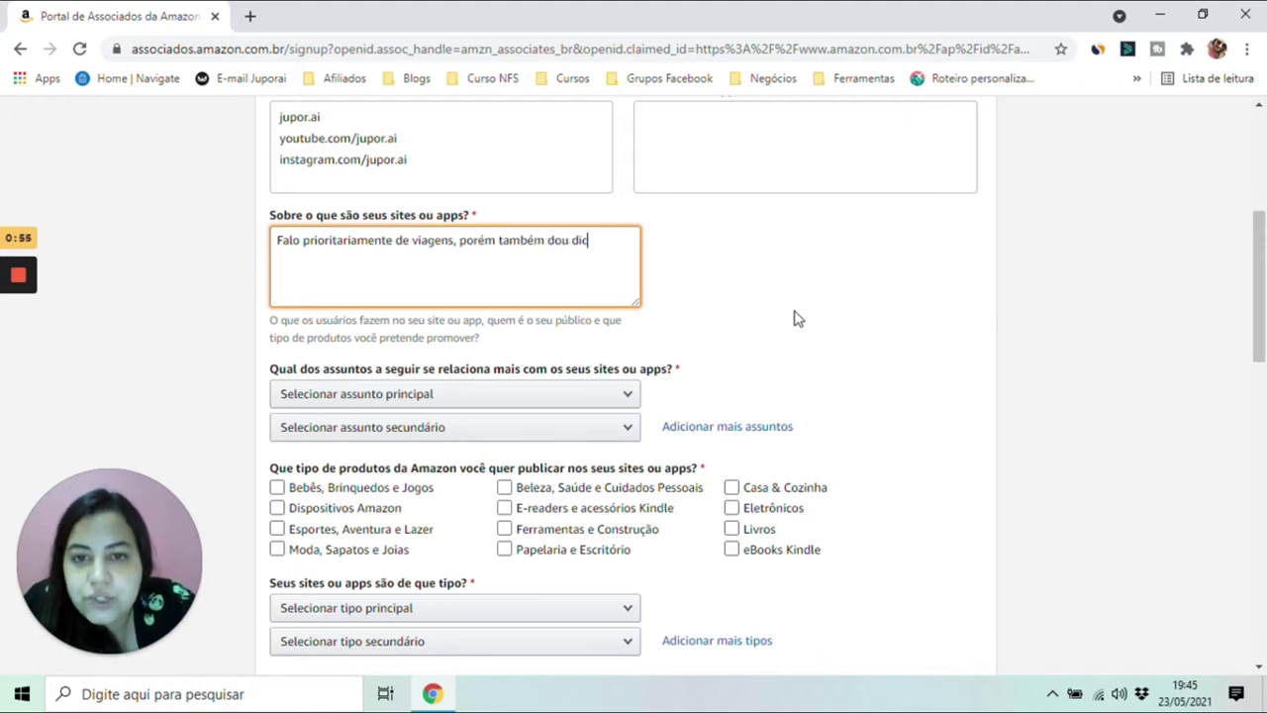
type("as de livros, ")
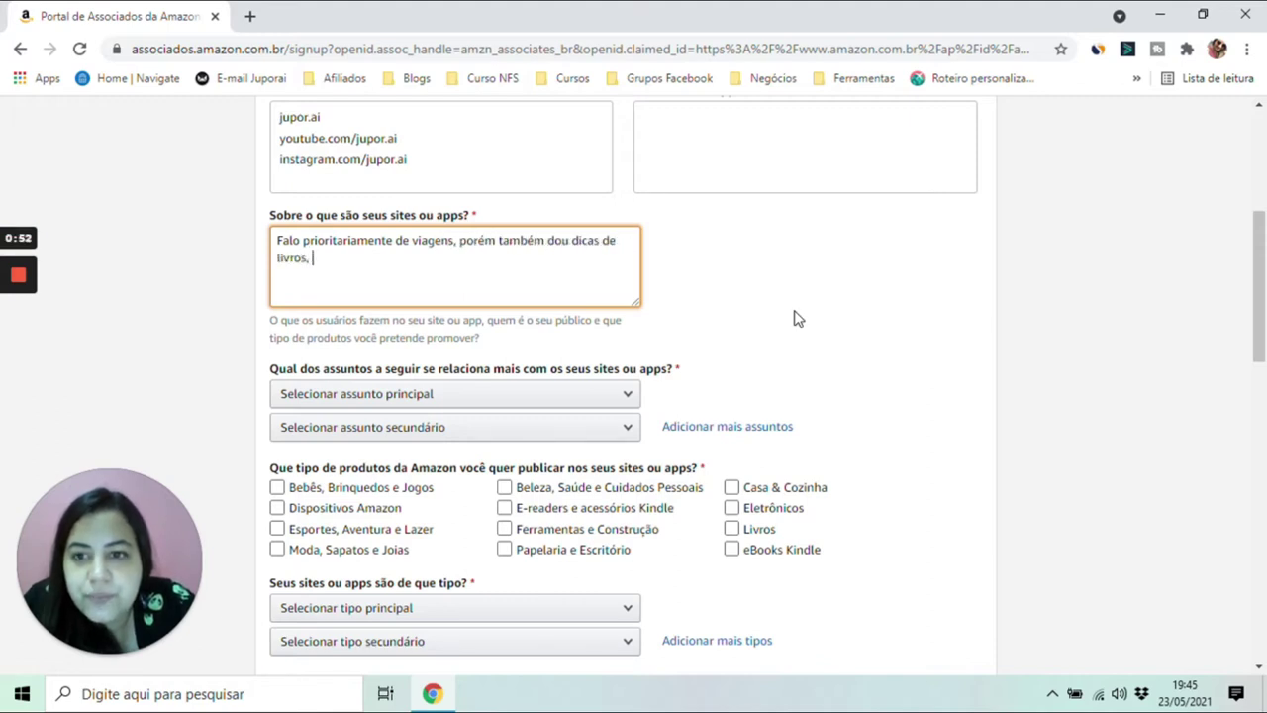
type("acessório")
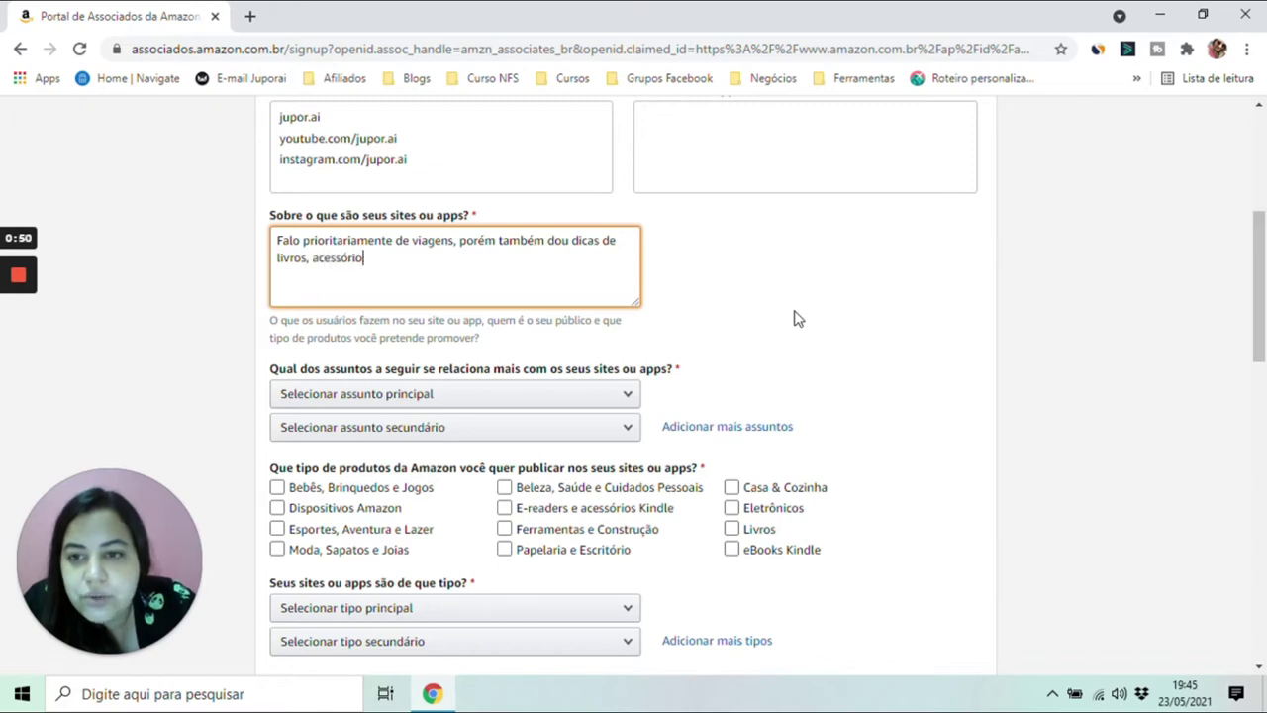
type("s, e inf")
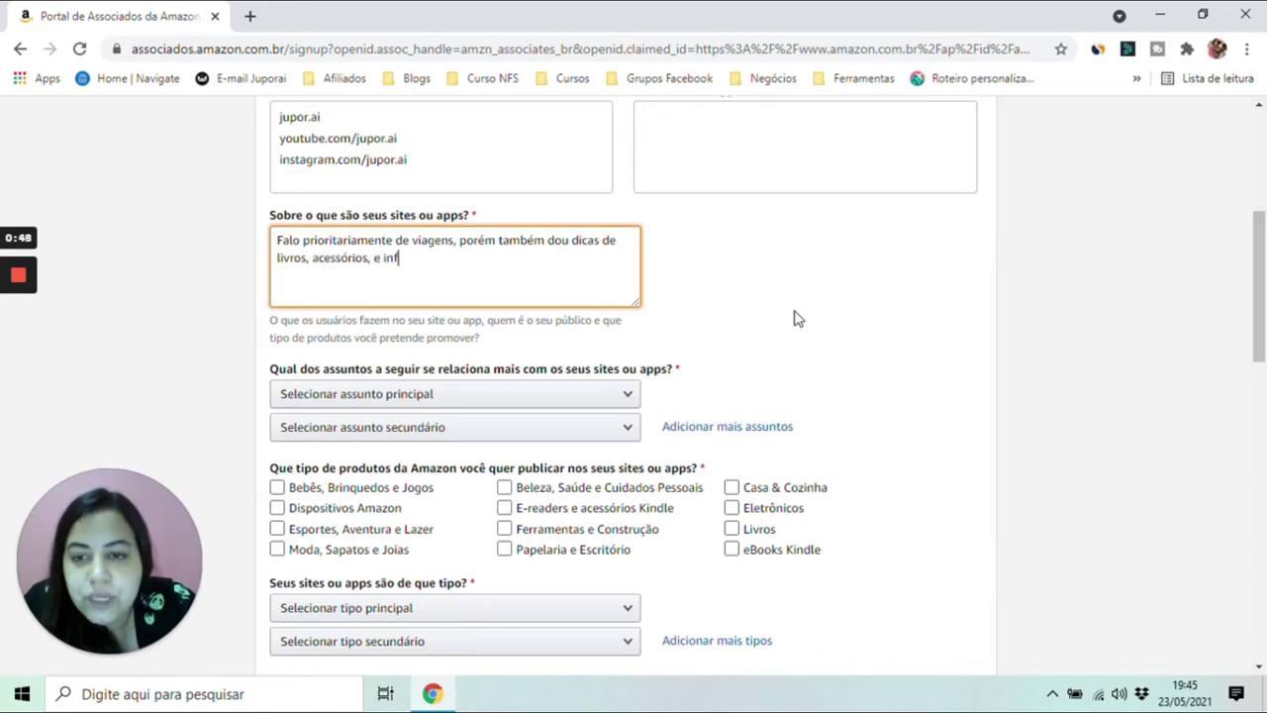
key("BackSpace")
key("BackSpace")
key("BackSpace")
key("BackSpace")
key("BackSpace")
key("BackSpace")
key("BackSpace")
type("e ")
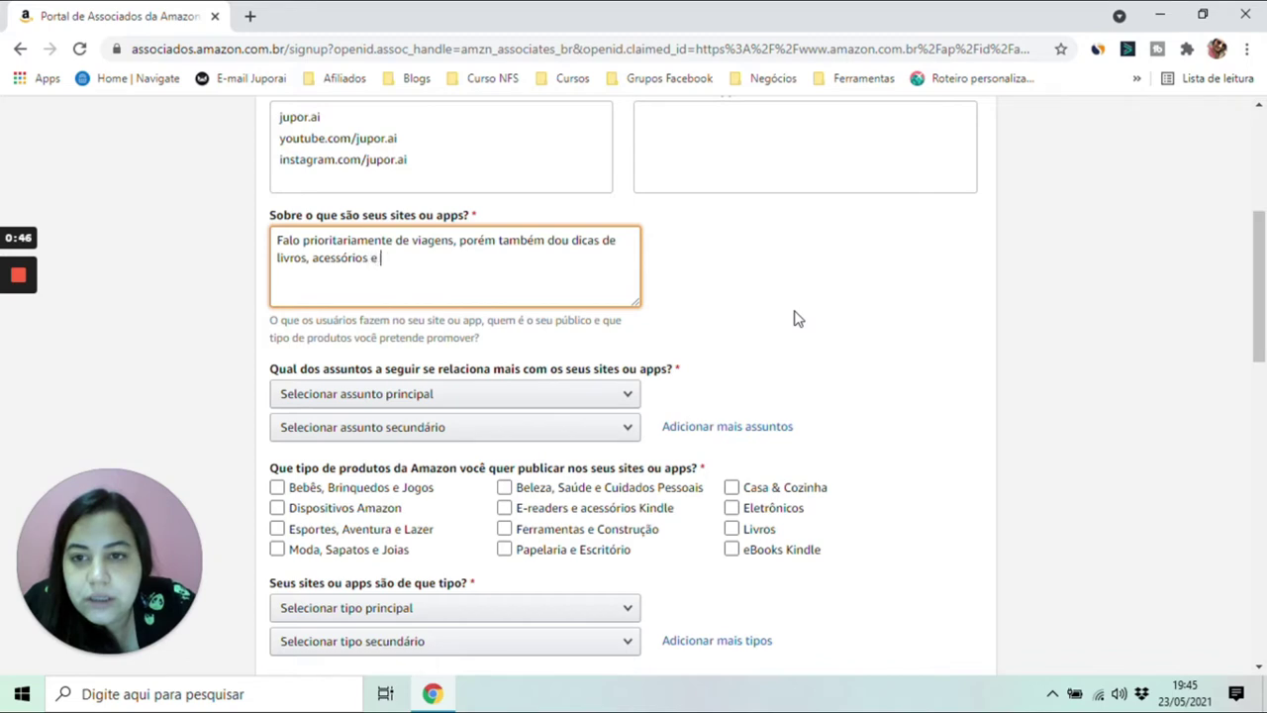
type("informações i")
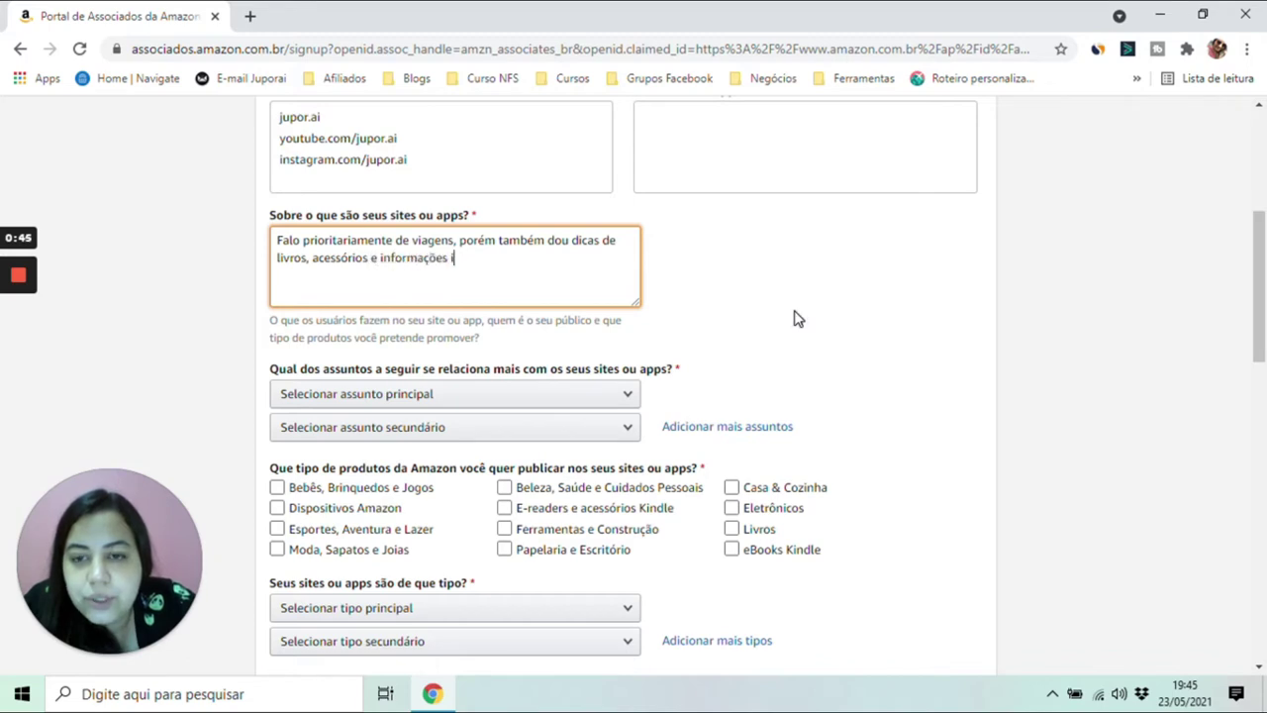
type("mportantes para o meu público.")
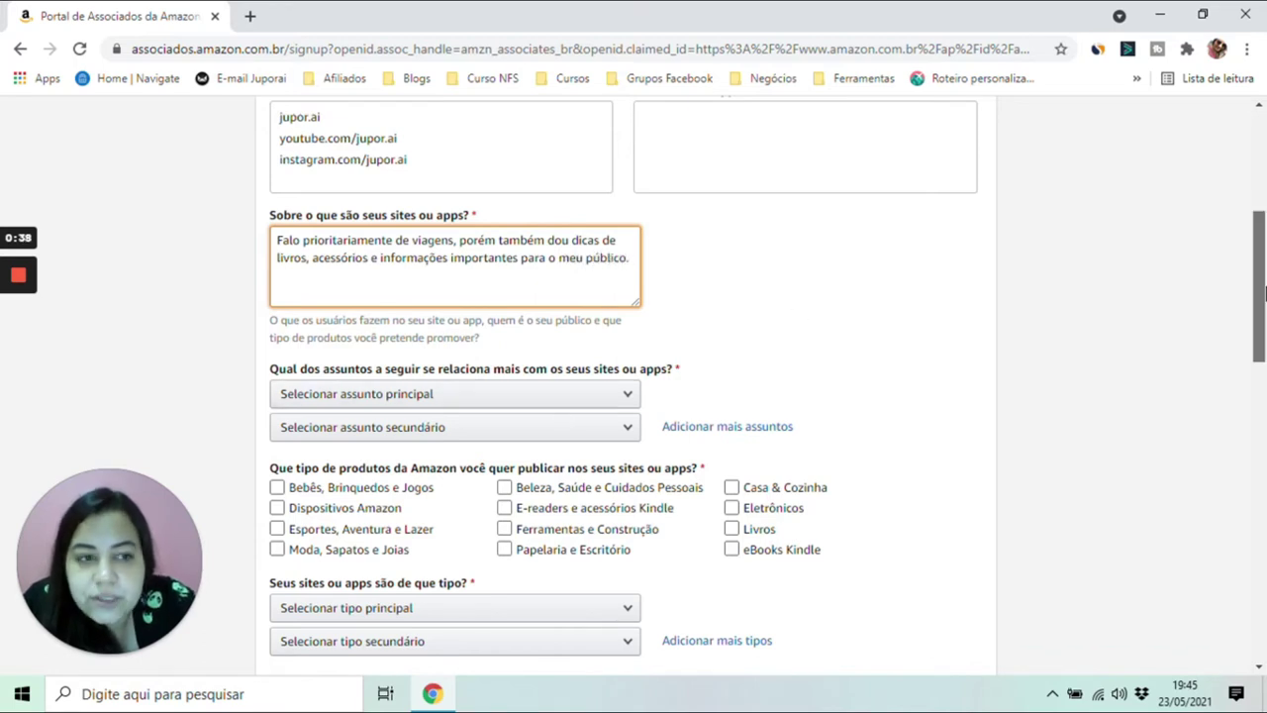
scroll(1263, 317, "down", 1)
- Pick Viagens/Recreação as main subject and Redes Sociais as secondary, then tick Dispositivos Amazon
scroll(1263, 317, "down", 2)
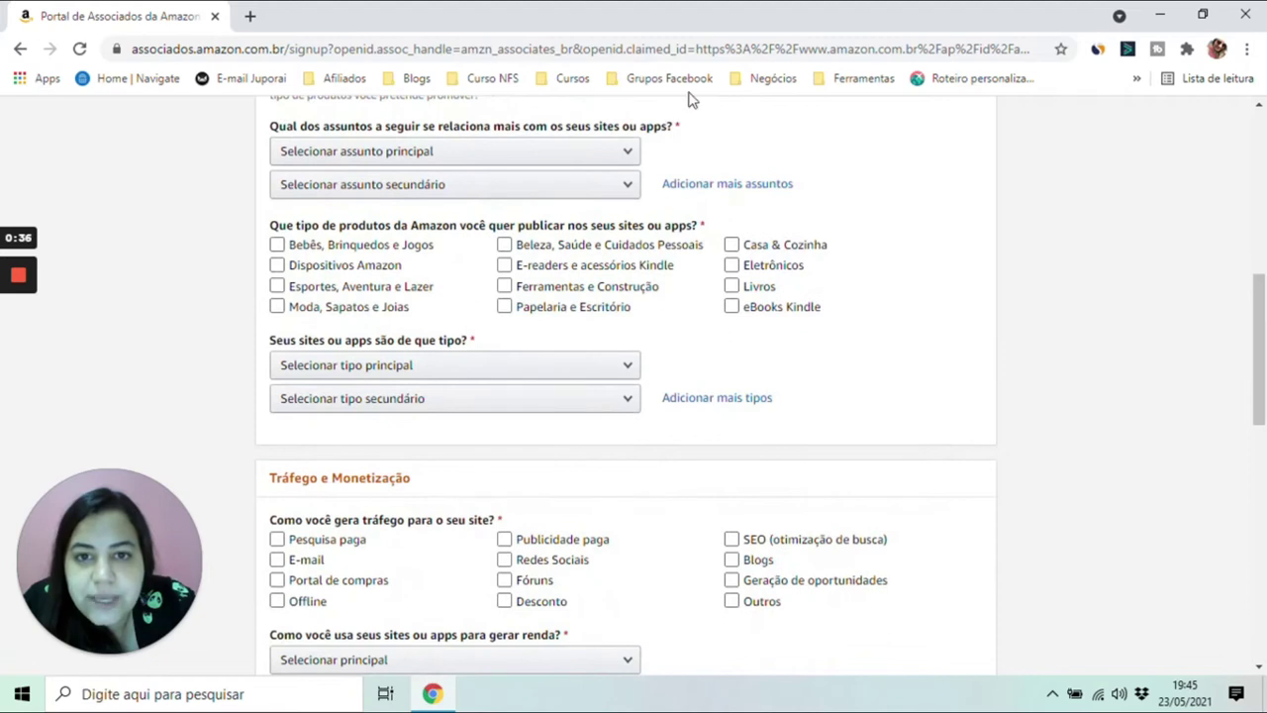
left_click(569, 148)
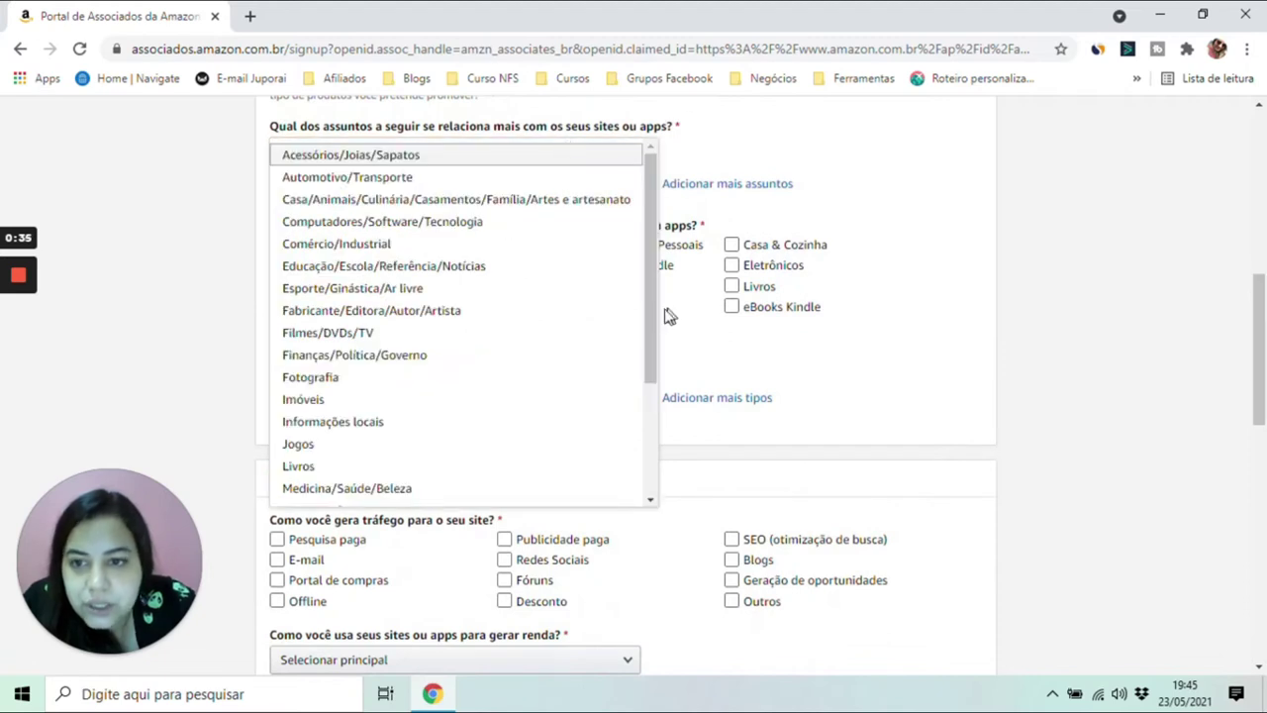
left_click_drag(654, 318, 653, 454)
left_click(506, 489)
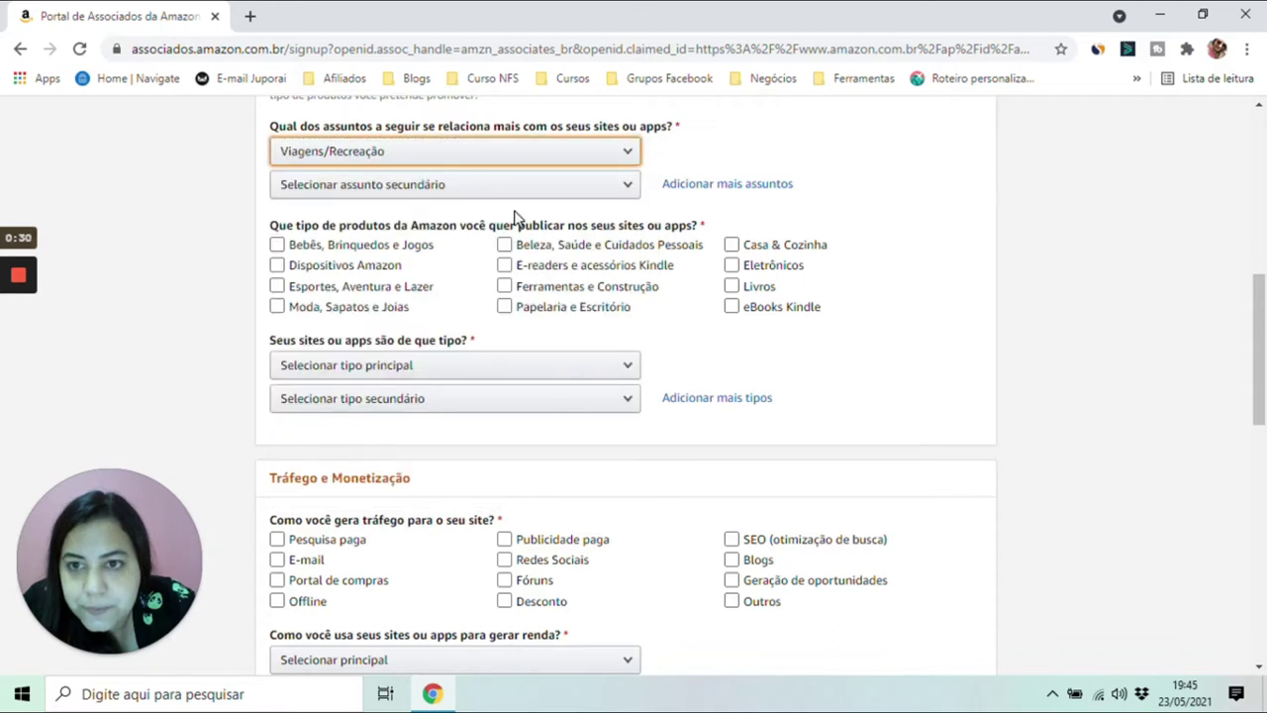
left_click(549, 188)
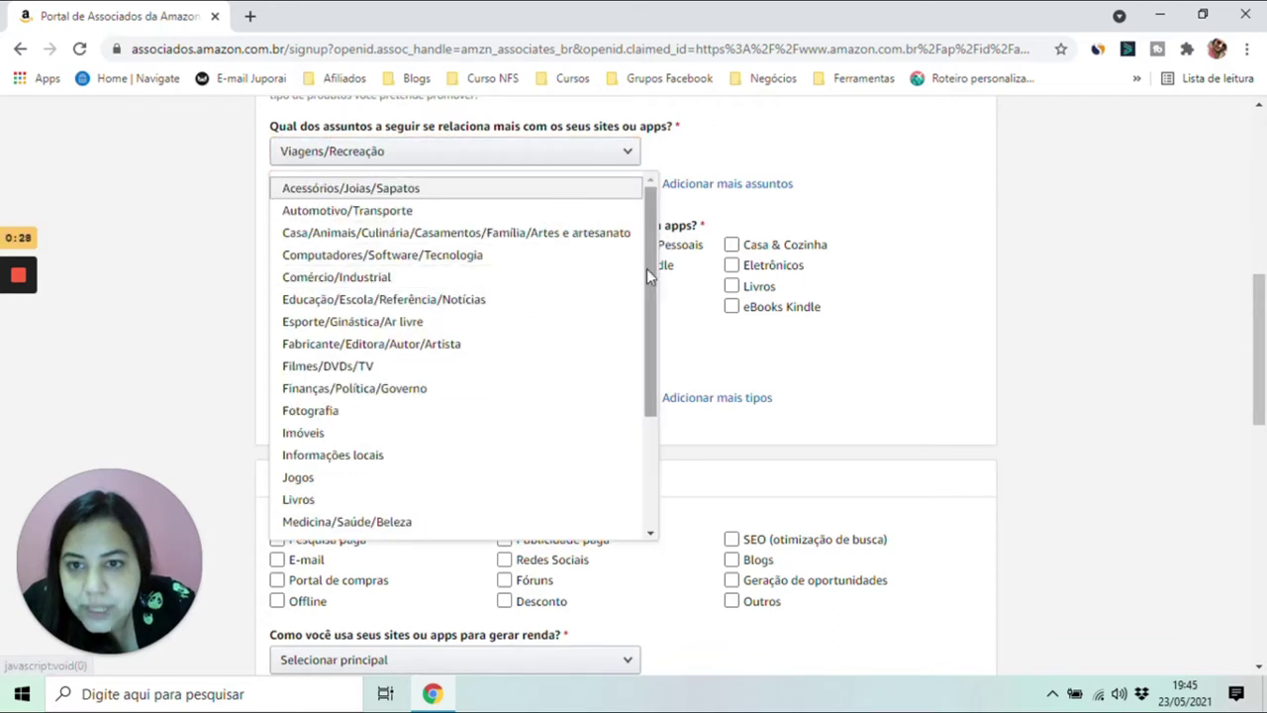
left_click_drag(647, 268, 656, 404)
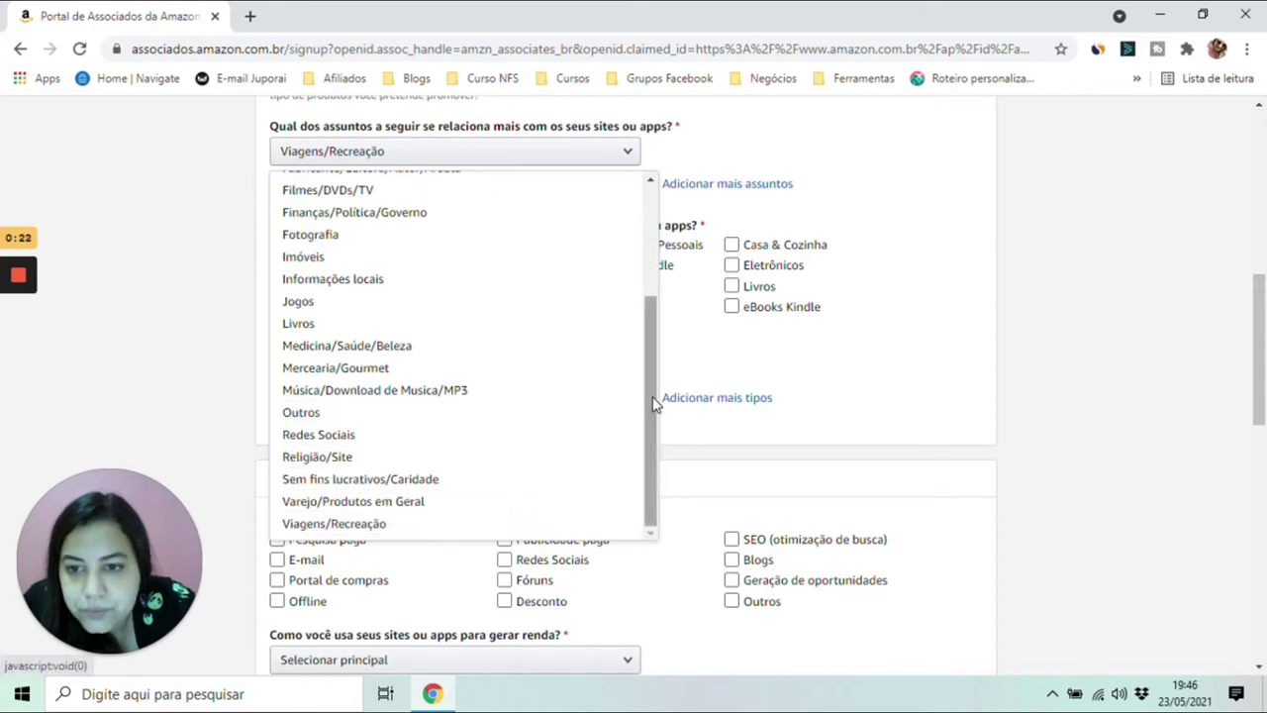
left_click(532, 442)
left_click(277, 265)
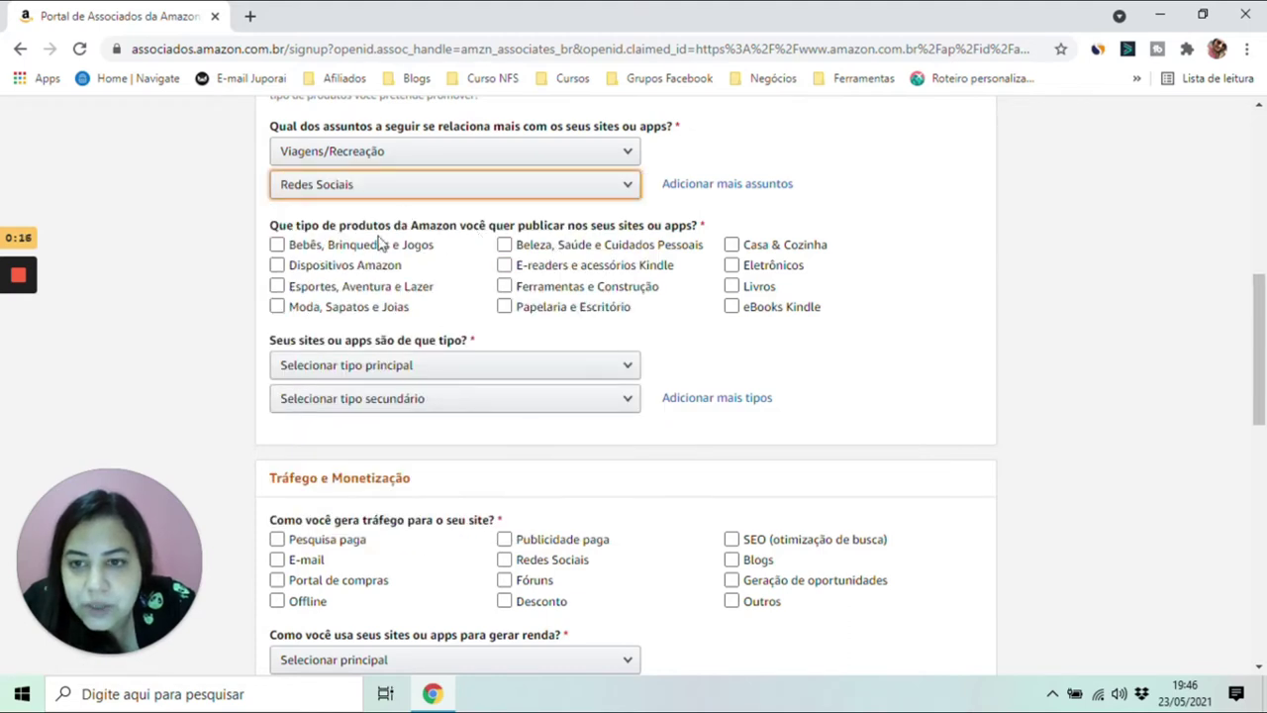
- Tick Dispositivos Amazon, Esportes, Papelaria, Eletrônicos, Livros and eBooks Kindle product types
left_click(349, 275)
left_click(355, 284)
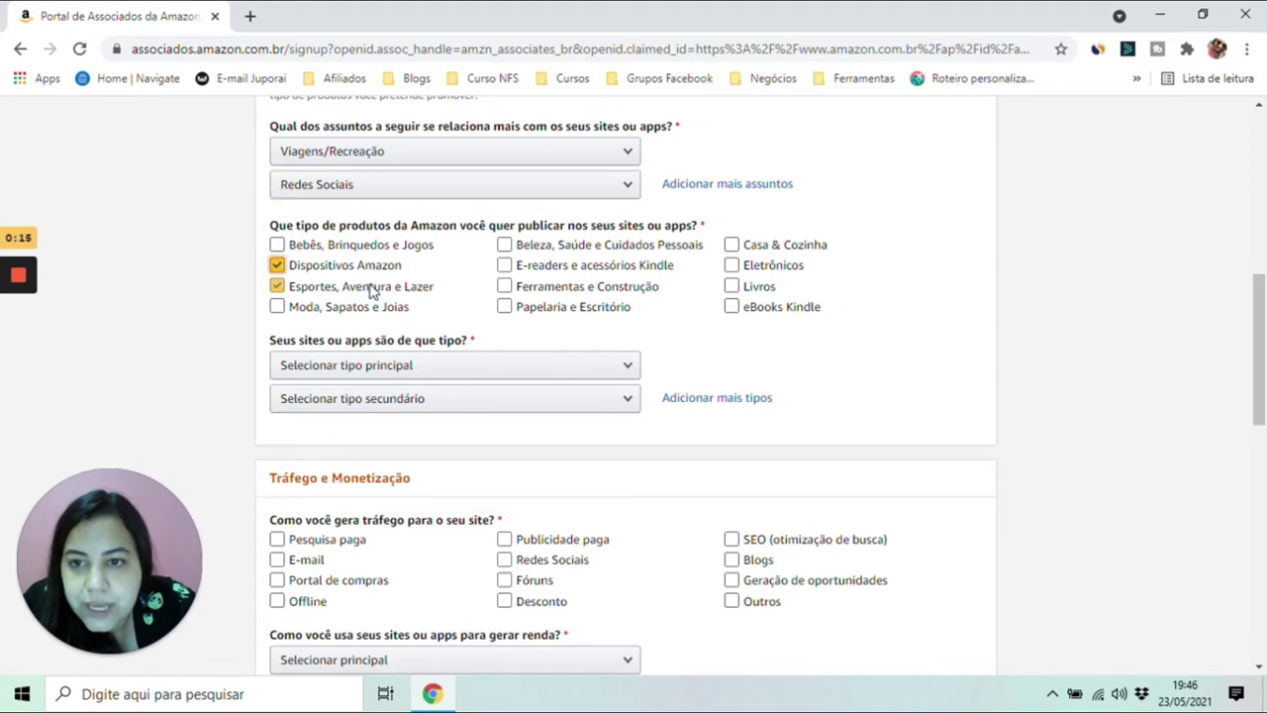
left_click(597, 310)
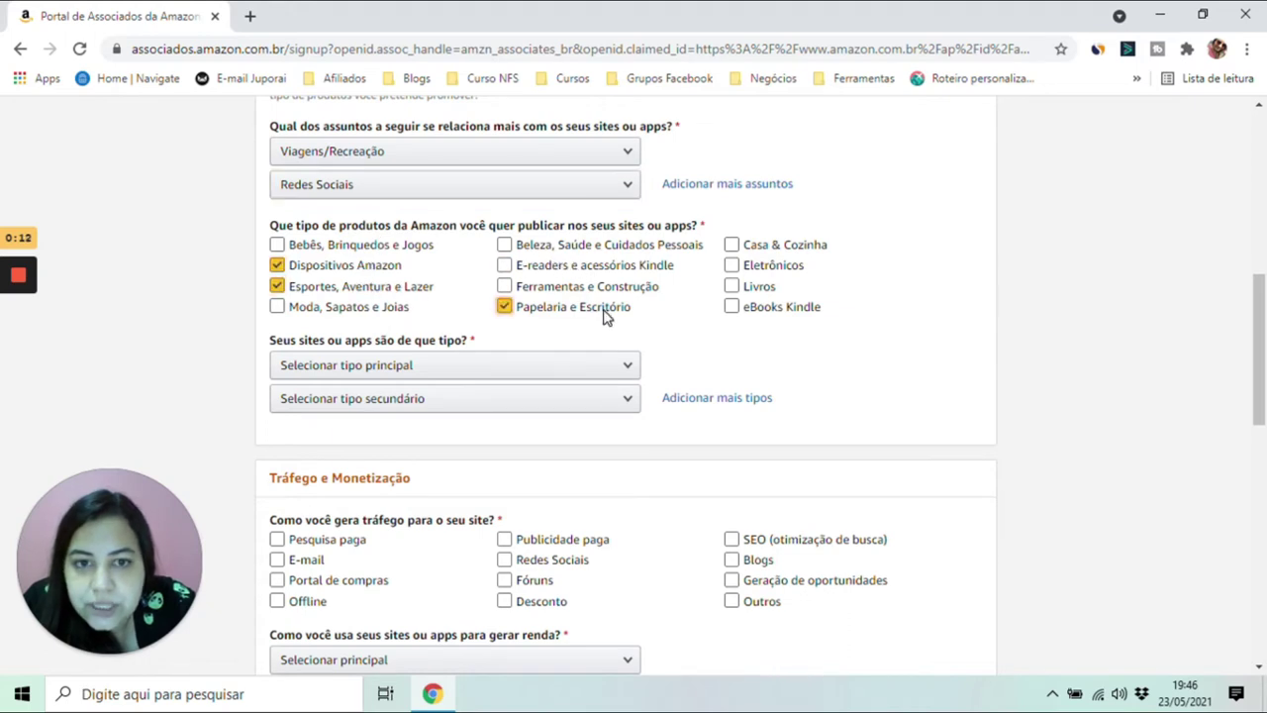
left_click(774, 269)
left_click(749, 287)
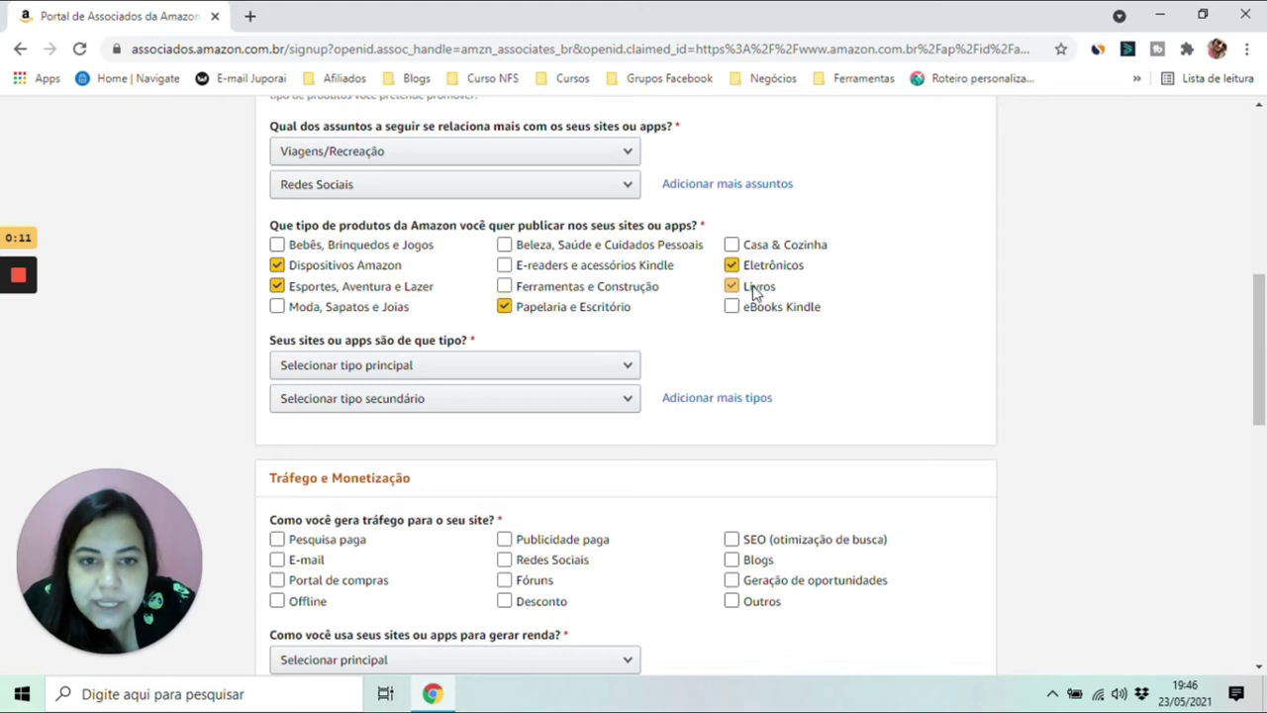
left_click(757, 306)
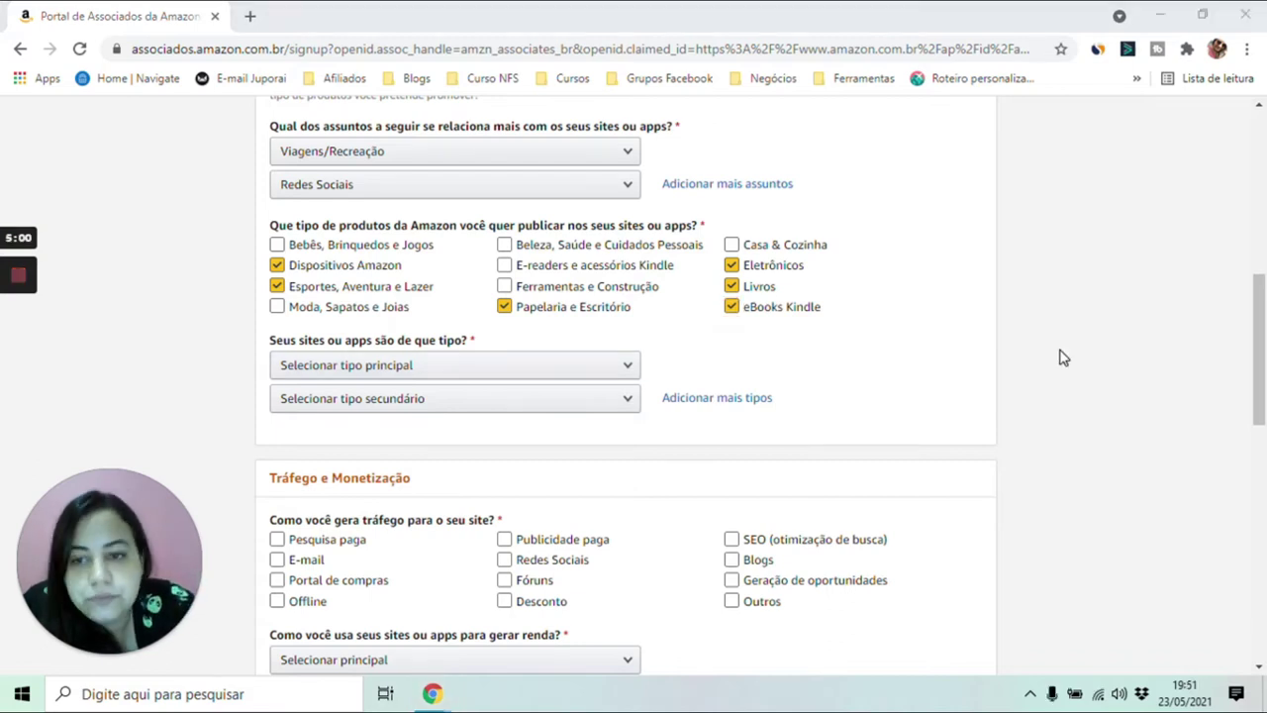
- Set the main site type to Site de conteúdo and the secondary to Blog pessoal
left_click(472, 366)
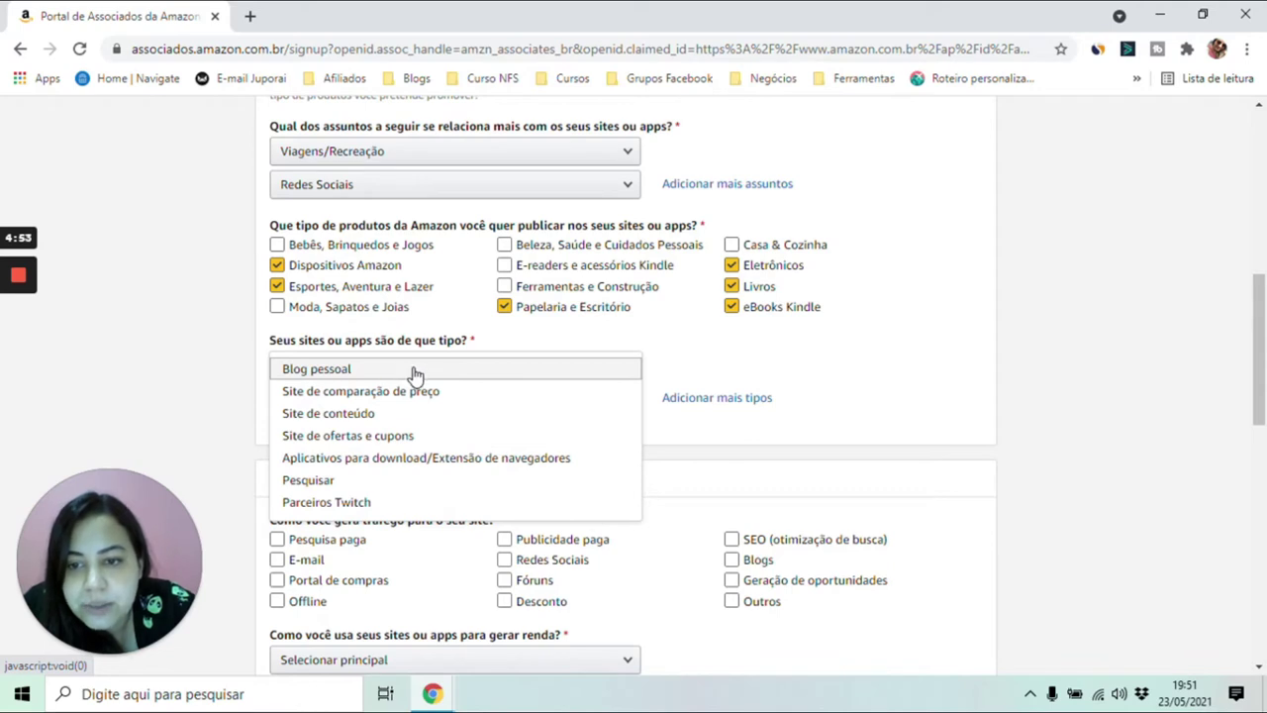
left_click(413, 371)
left_click(447, 402)
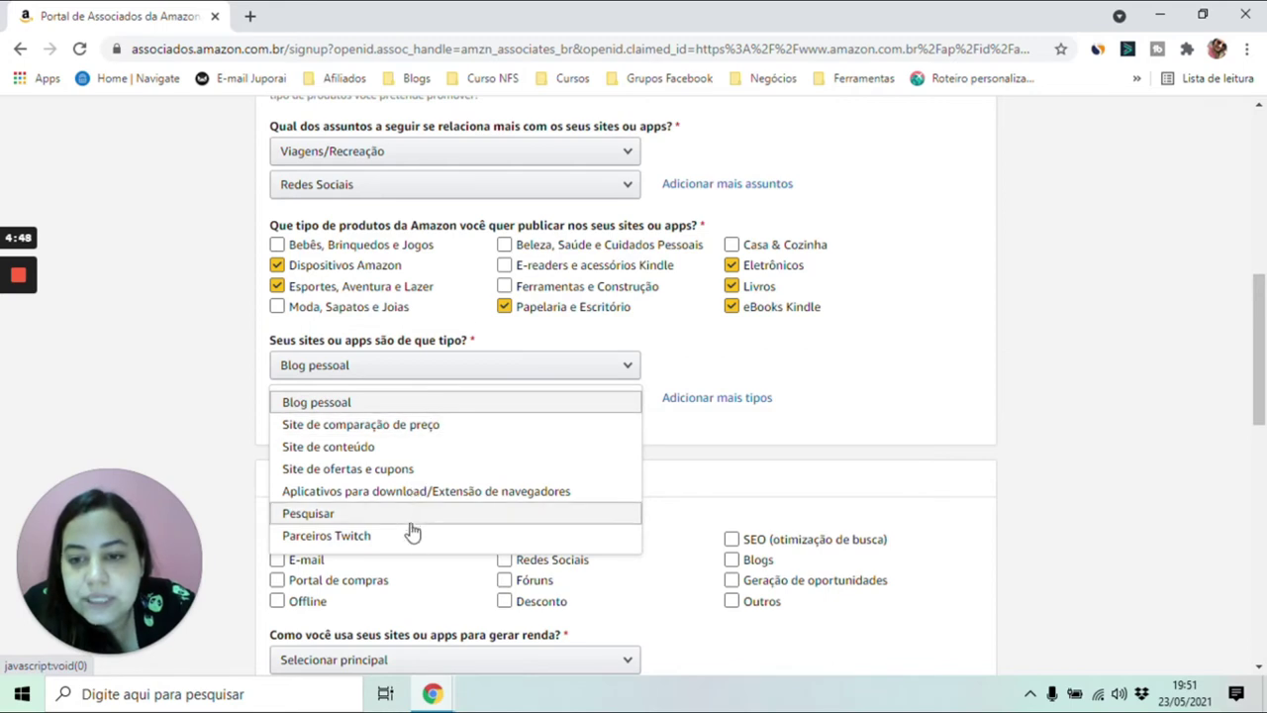
left_click(439, 375)
left_click(439, 375)
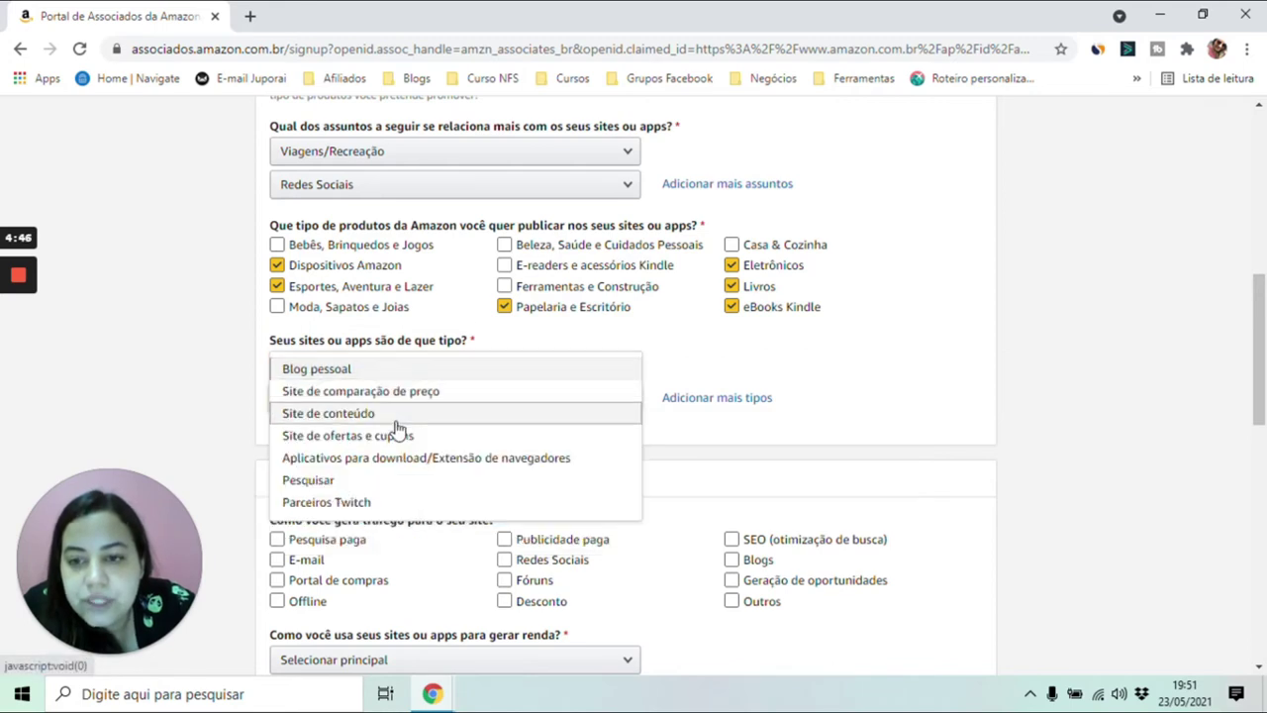
left_click(433, 408)
left_click(433, 408)
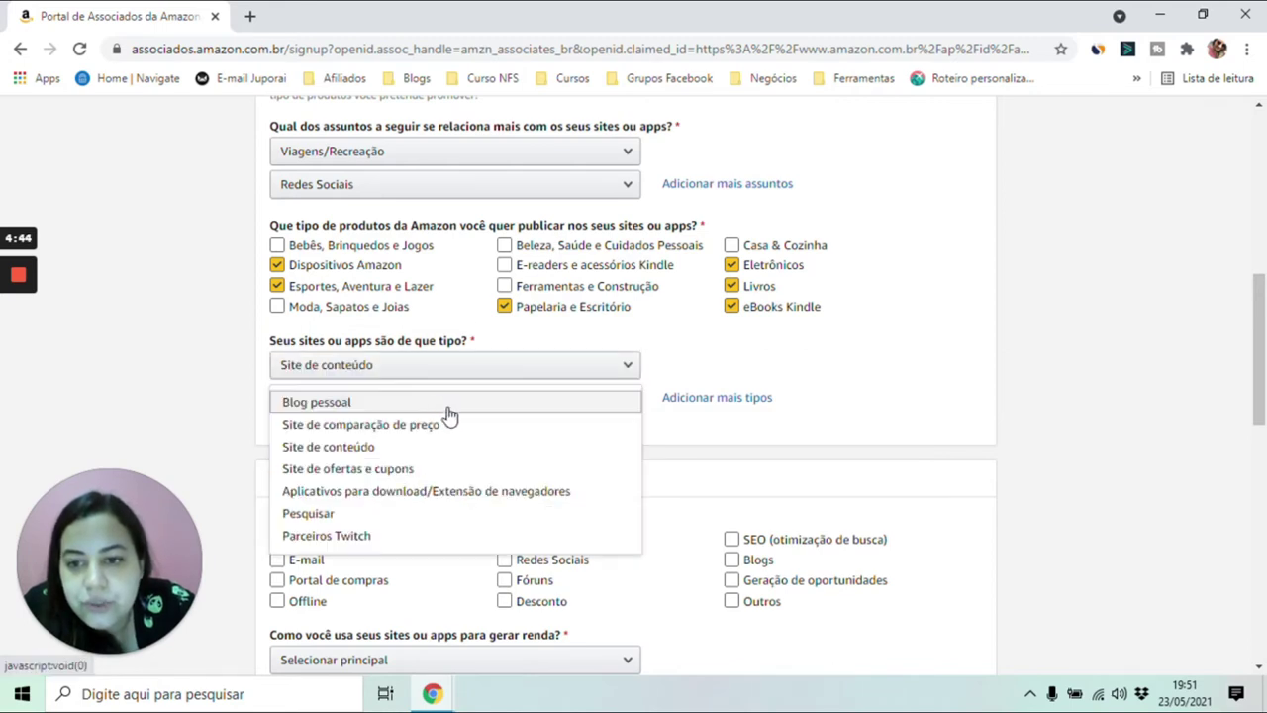
left_click(444, 410)
left_click_drag(1261, 372, 1265, 462)
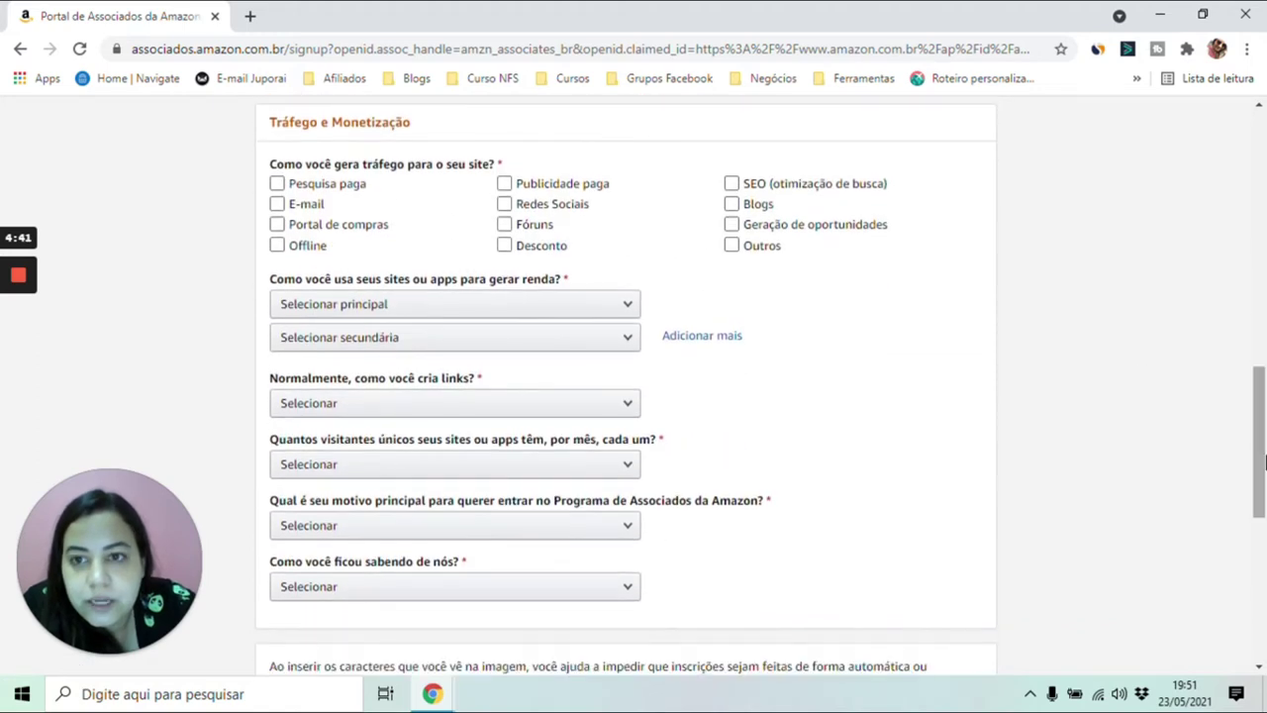
- Settle on Redes Sociais as a traffic source after trying other options
left_click(503, 204)
left_click(497, 204)
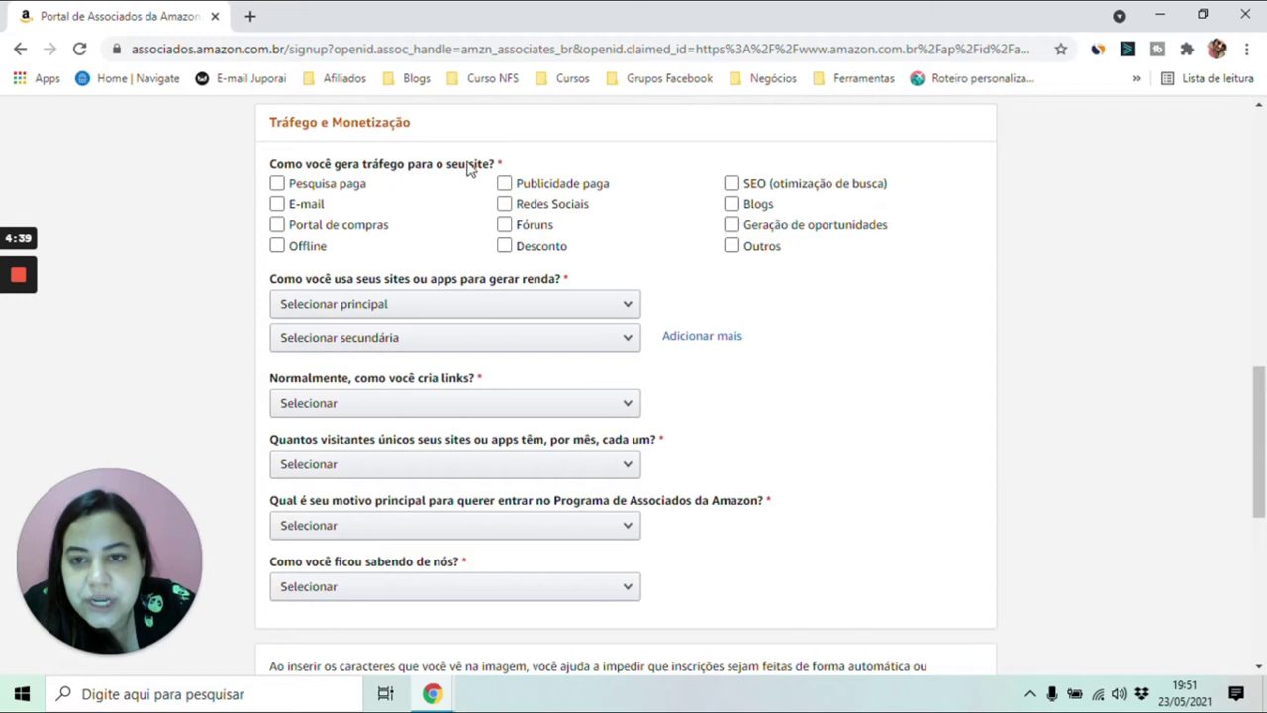
left_click(386, 187)
left_click(338, 185)
left_click(339, 204)
left_click(338, 204)
left_click(340, 226)
left_click(583, 206)
left_click(599, 186)
left_click(560, 210)
- Add SEO, Blogs and Outros as traffic sources, leaving Pesquisa paga unticked
left_click(789, 188)
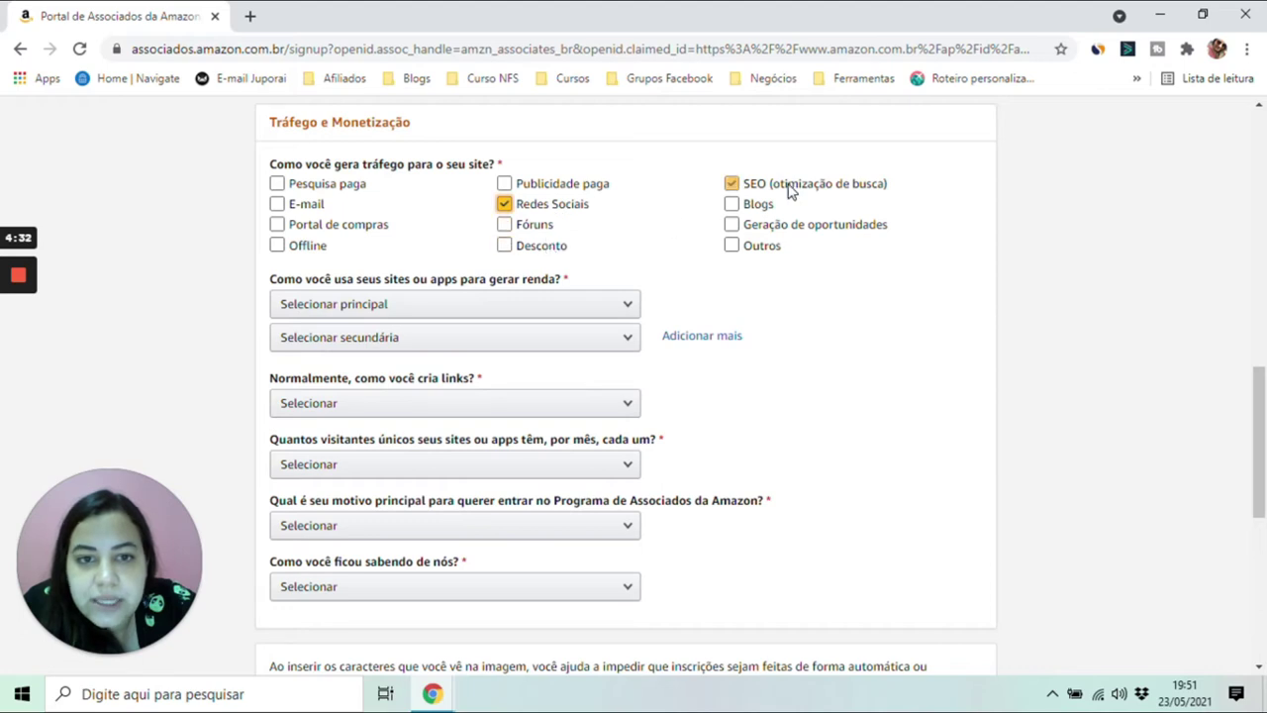
left_click(766, 208)
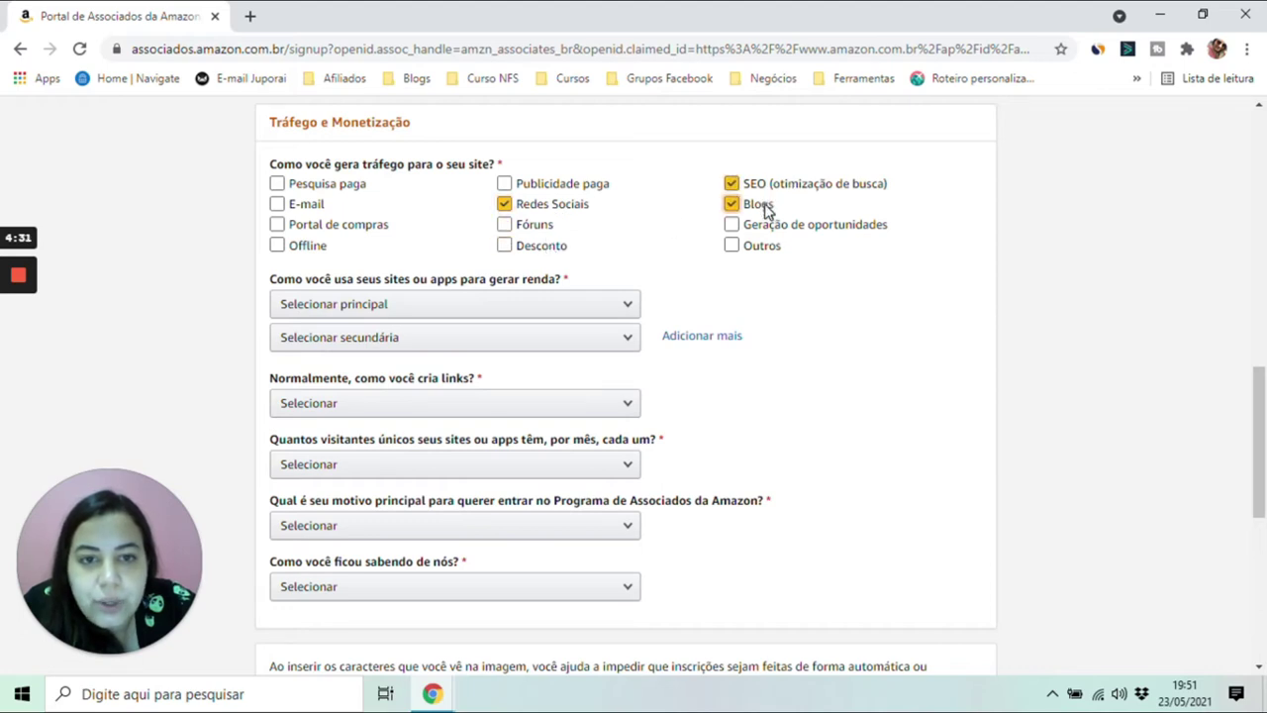
left_click(757, 249)
left_click(539, 188)
left_click(525, 188)
left_click(319, 185)
left_click(322, 185)
left_click(321, 186)
left_click(321, 188)
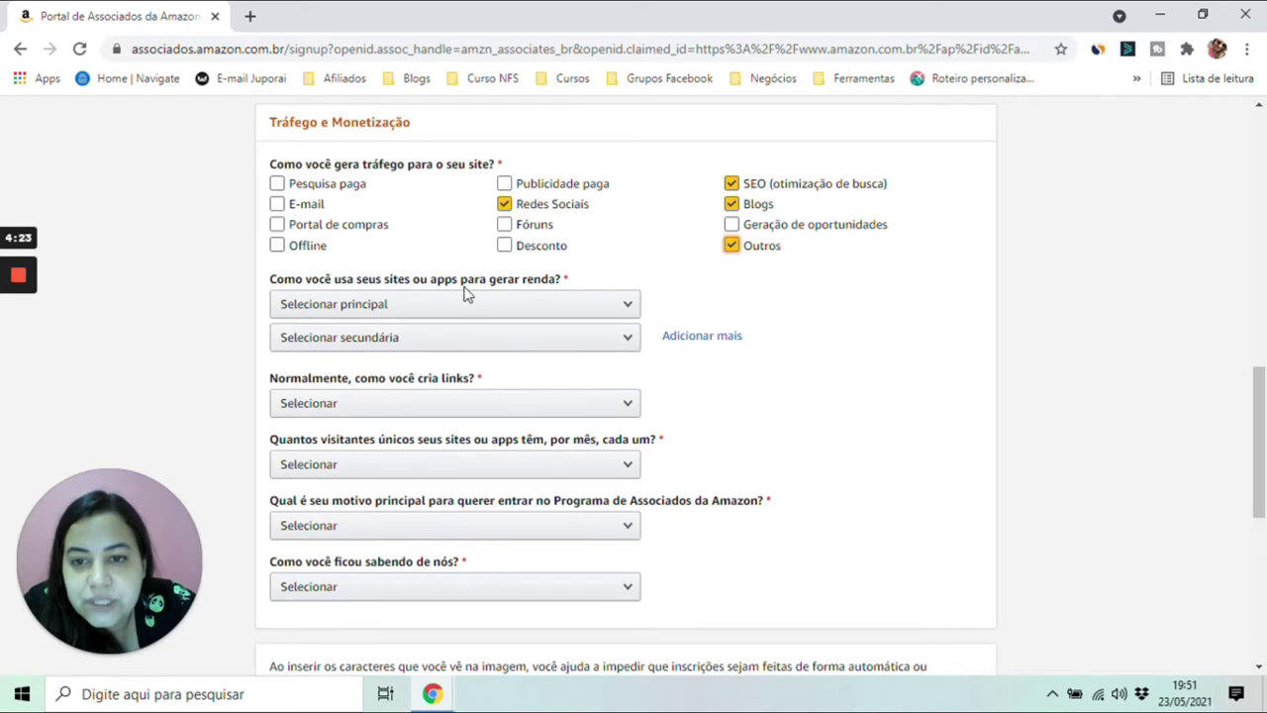
- Set main income to Outros programas de Associados and secondary income to Widgets
left_click(571, 307)
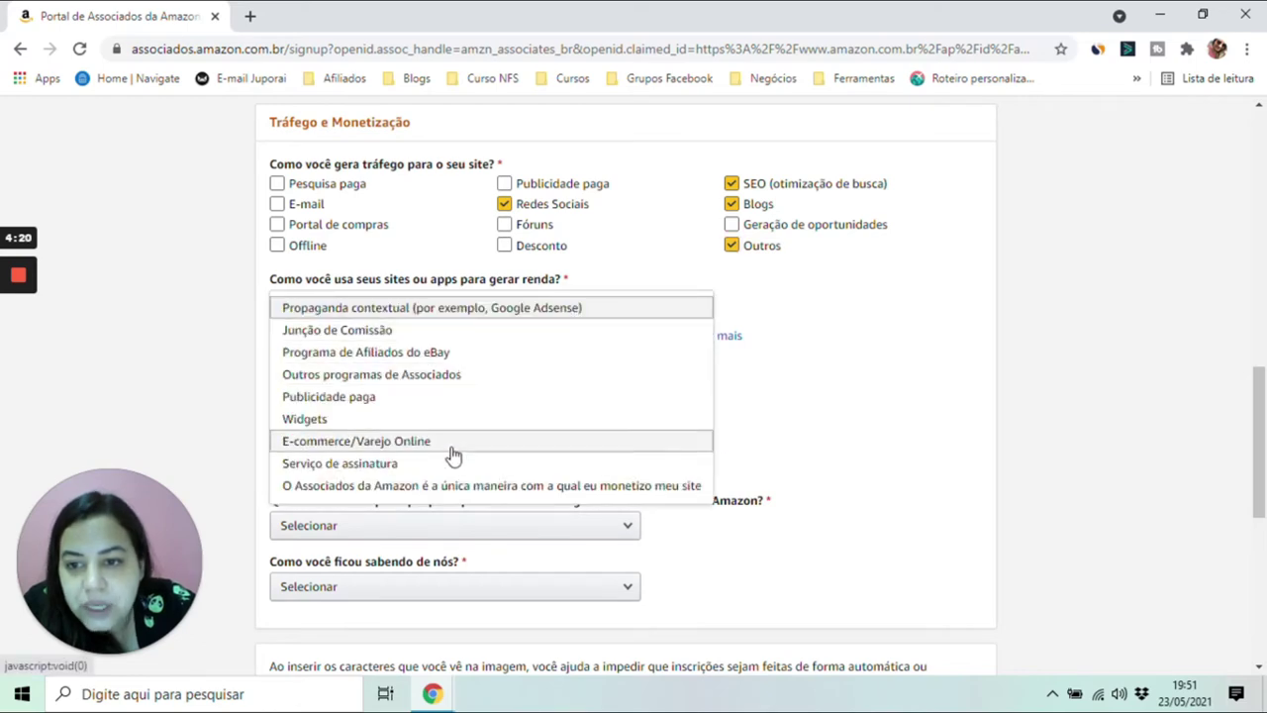
left_click(460, 378)
left_click(485, 346)
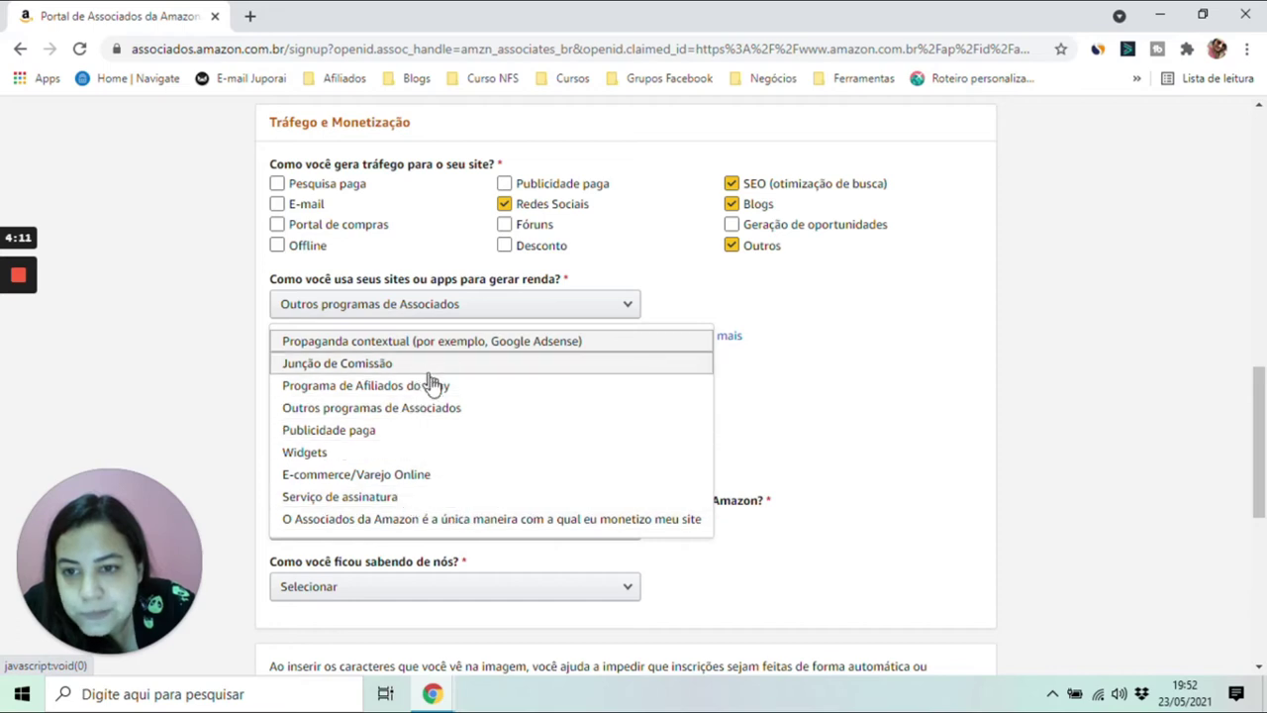
left_click(445, 464)
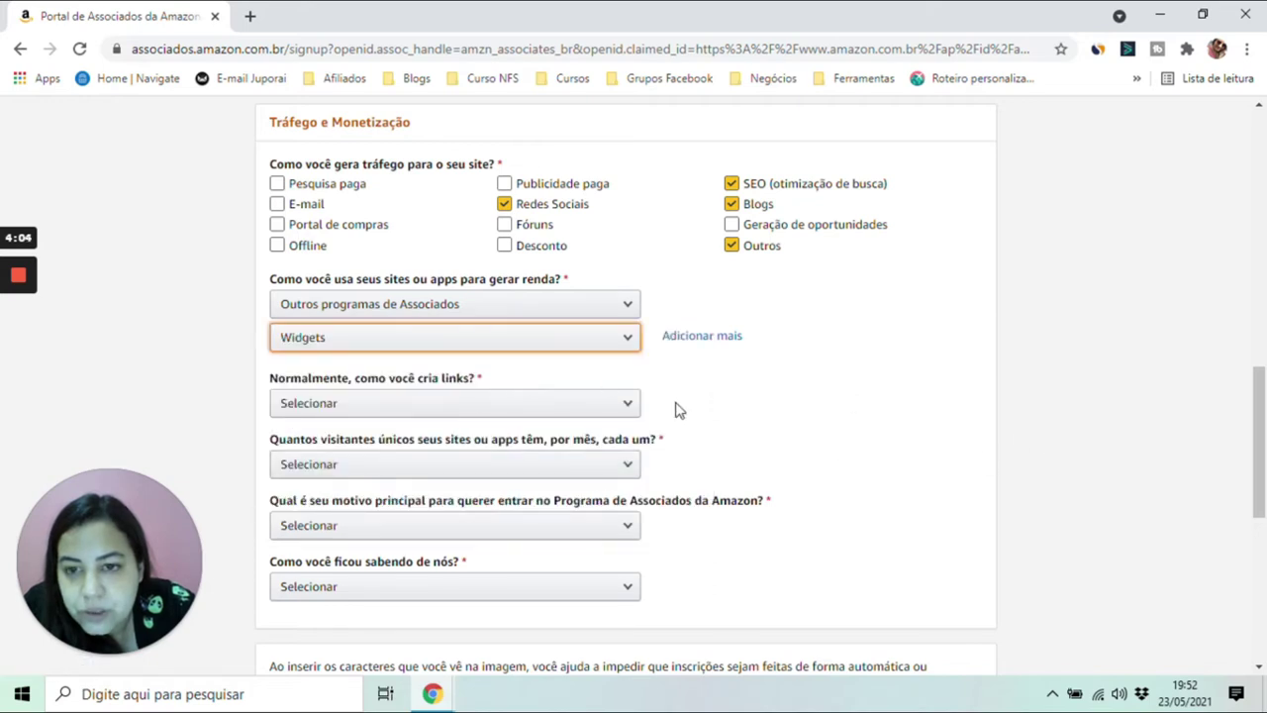
scroll(693, 401, "down", 2)
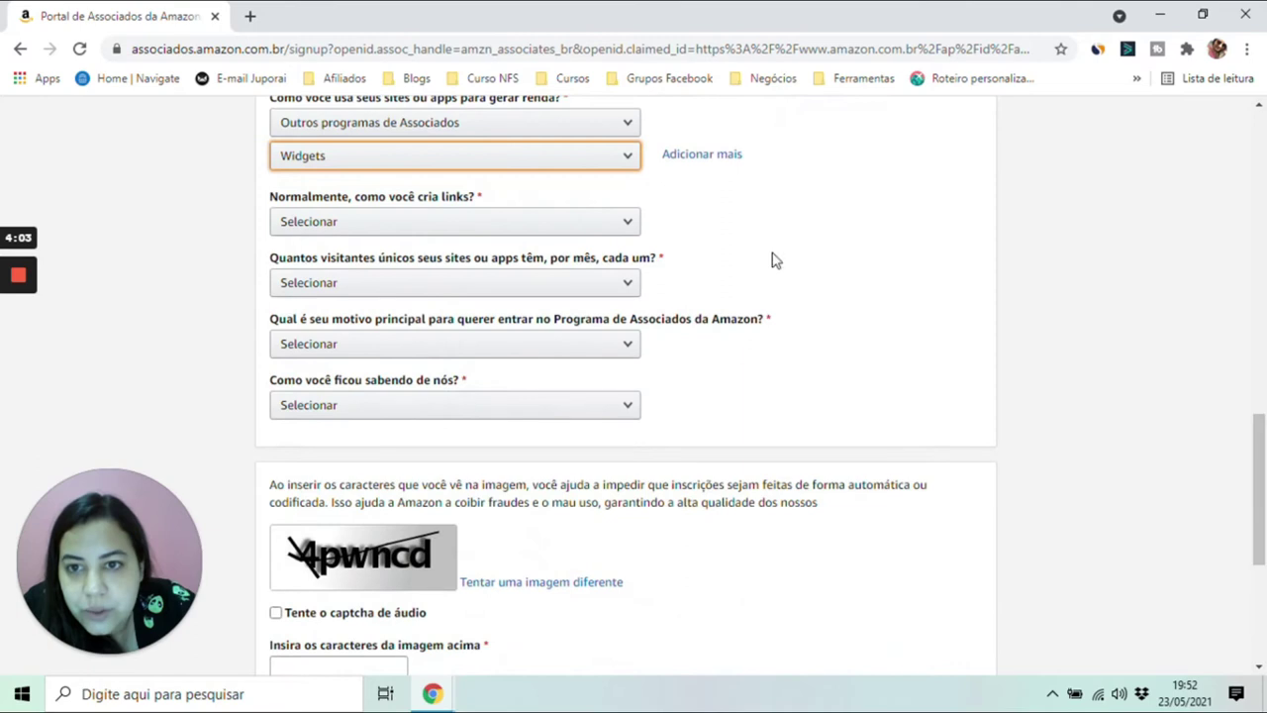
- Set link creation to Editor de blogs and monthly visitors to De 5.001 a 50.000
left_click(551, 224)
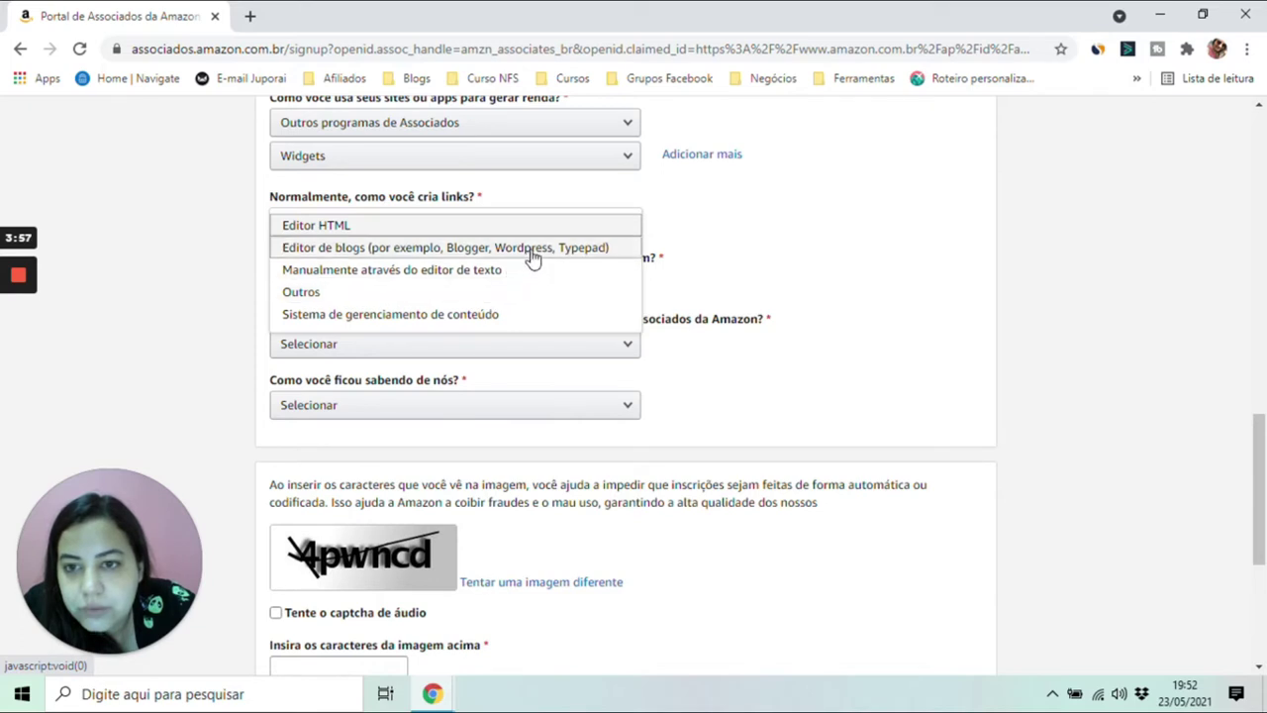
left_click(532, 250)
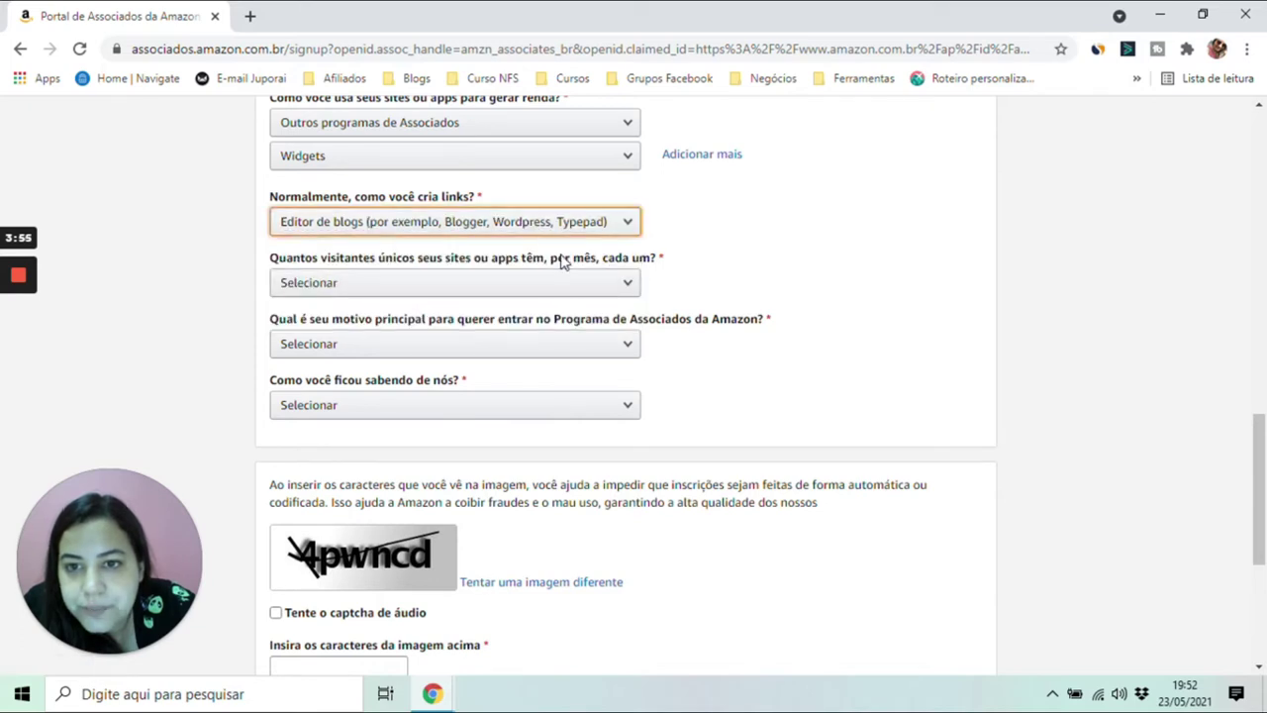
left_click(592, 280)
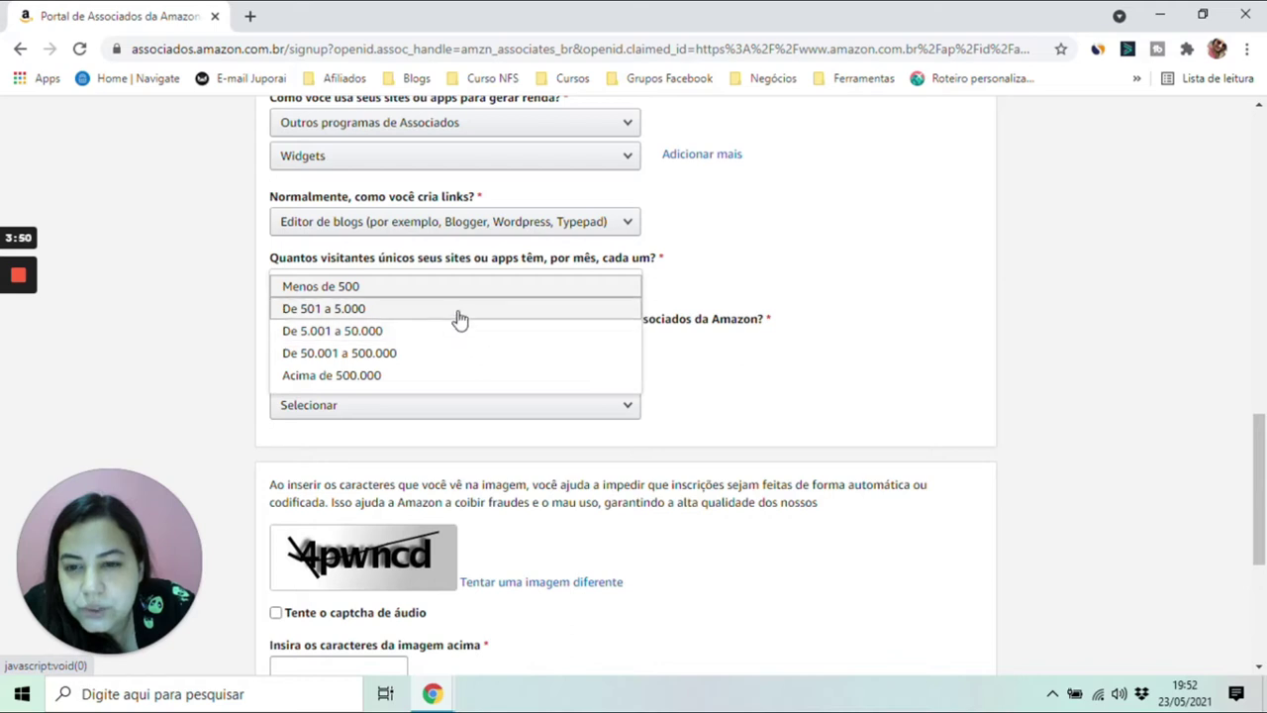
left_click(421, 313)
left_click(419, 289)
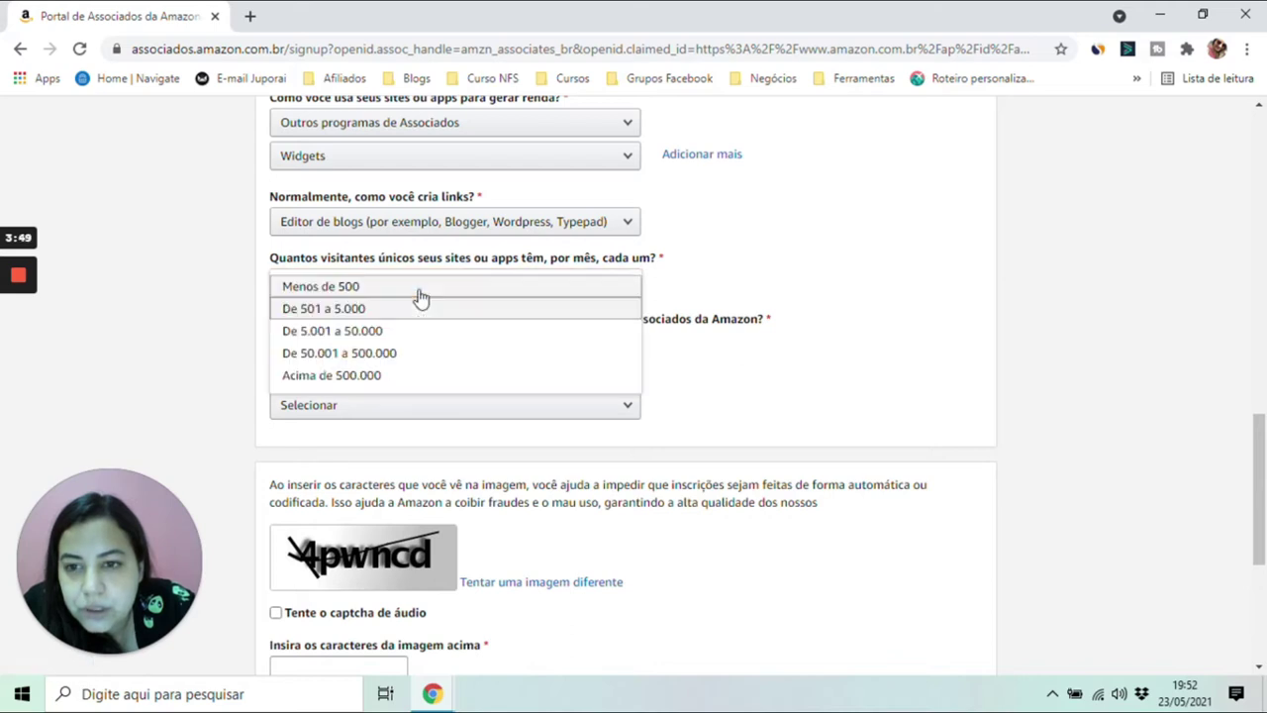
left_click(379, 334)
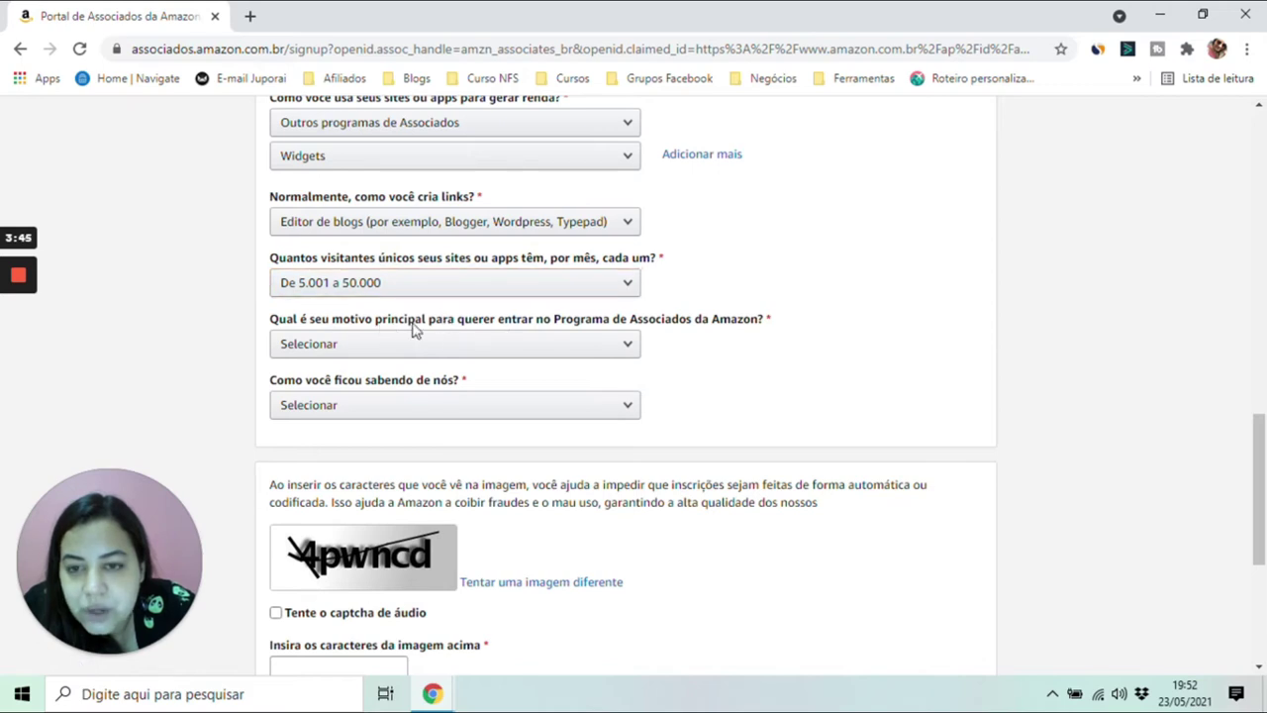
- Choose 'Para ter um amplo conteúdo no meu site' as the main reason for joining
left_click(561, 351)
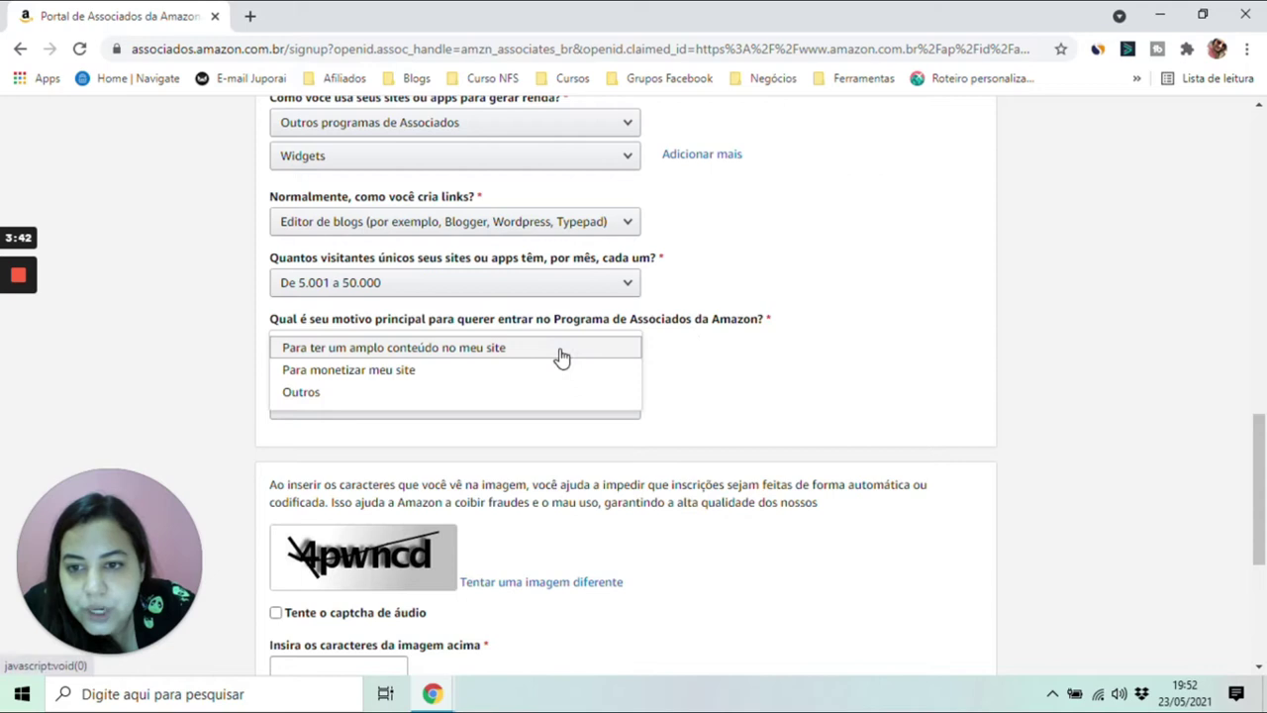
left_click(396, 351)
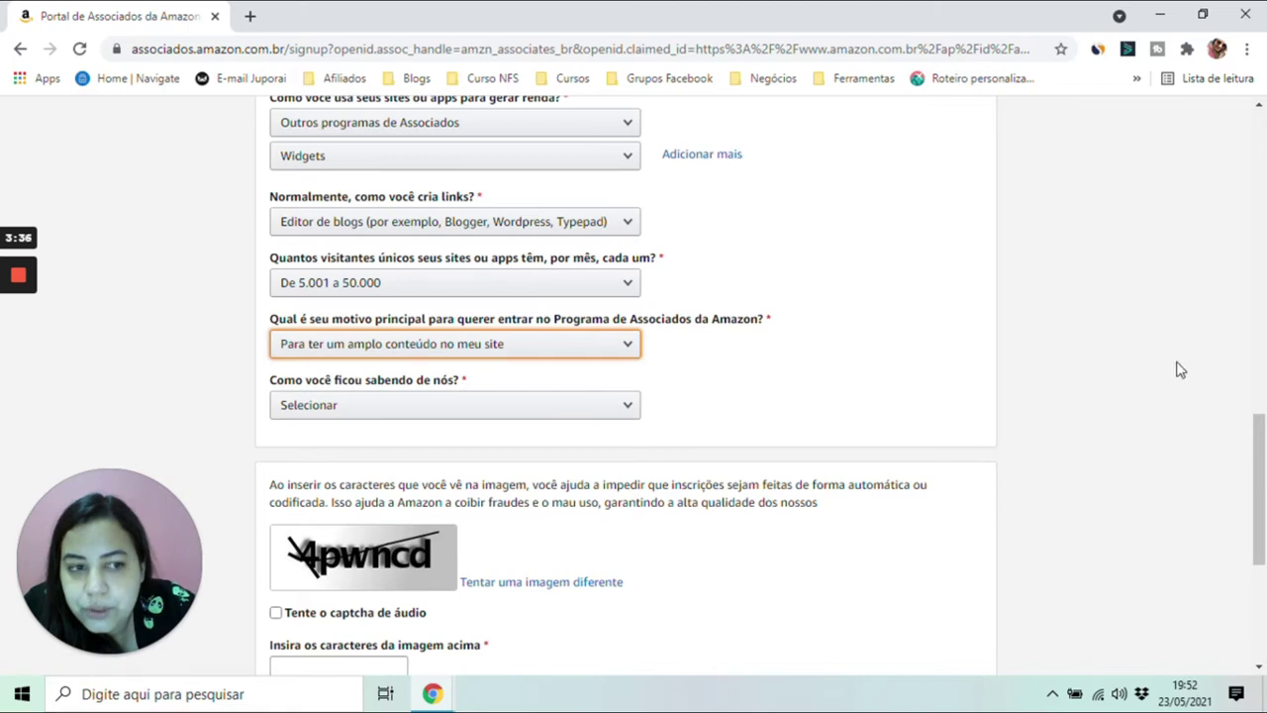
scroll(1180, 445, "down", 3)
left_click(585, 224)
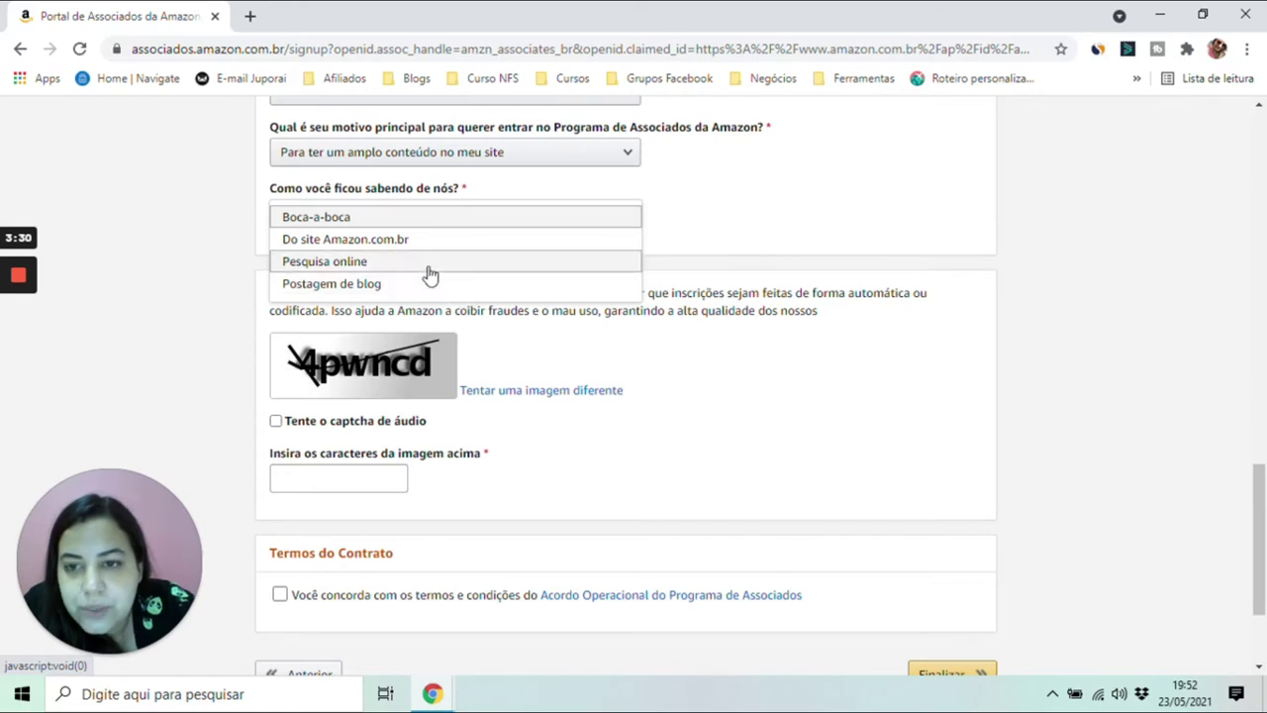
- Answer 'Do site Amazon.com.br', fill in the captcha, accept the terms and submit with Finalizar
left_click(432, 241)
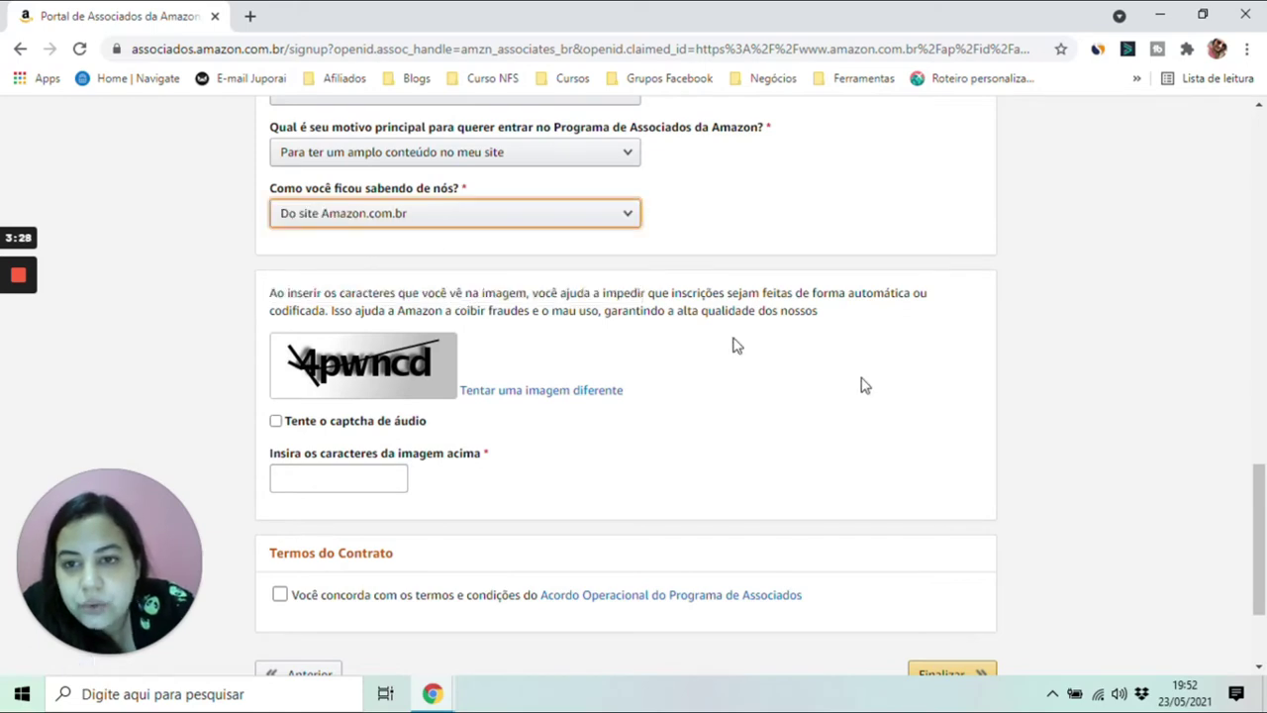
scroll(1262, 495, "down", 3)
left_click(366, 309)
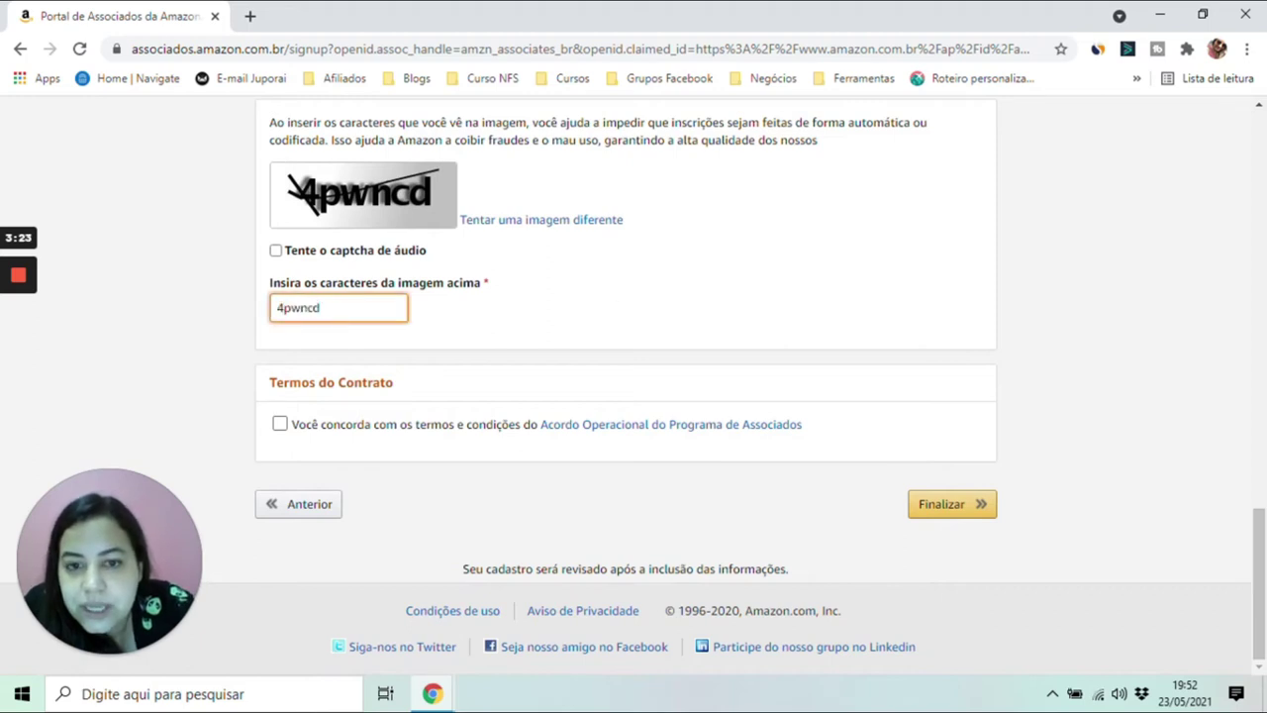
left_click(280, 425)
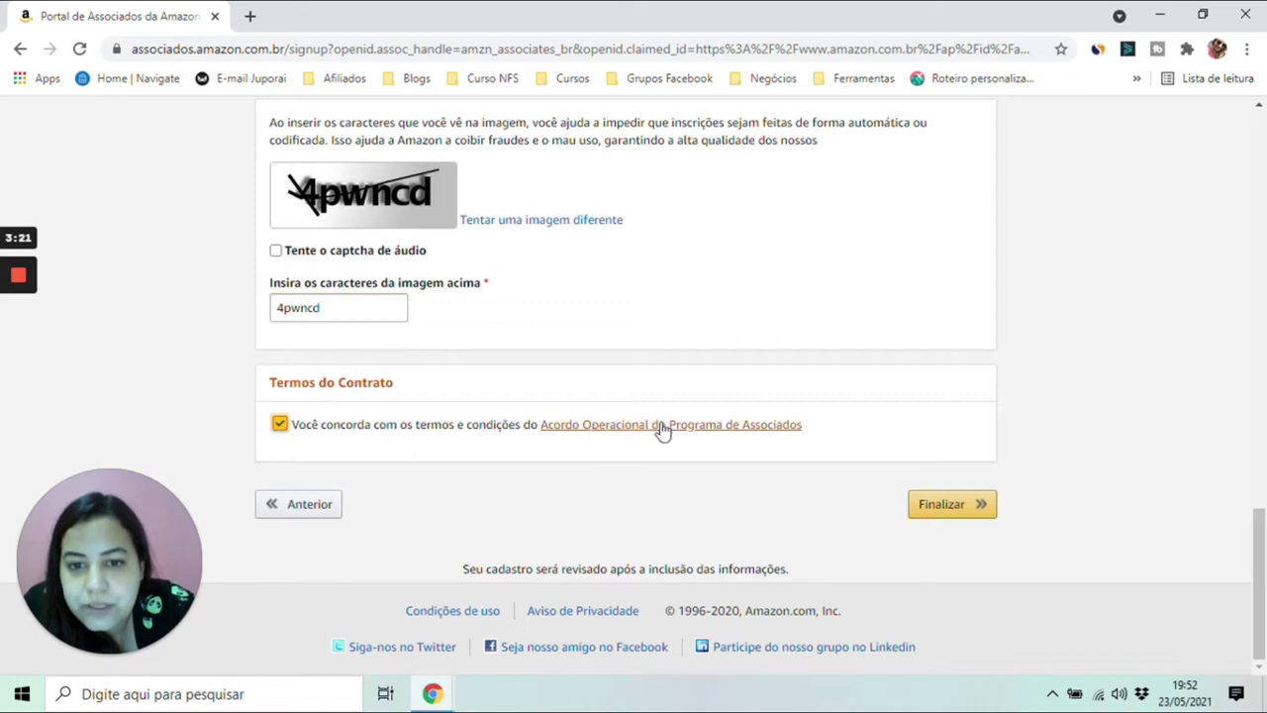
left_click(983, 509)
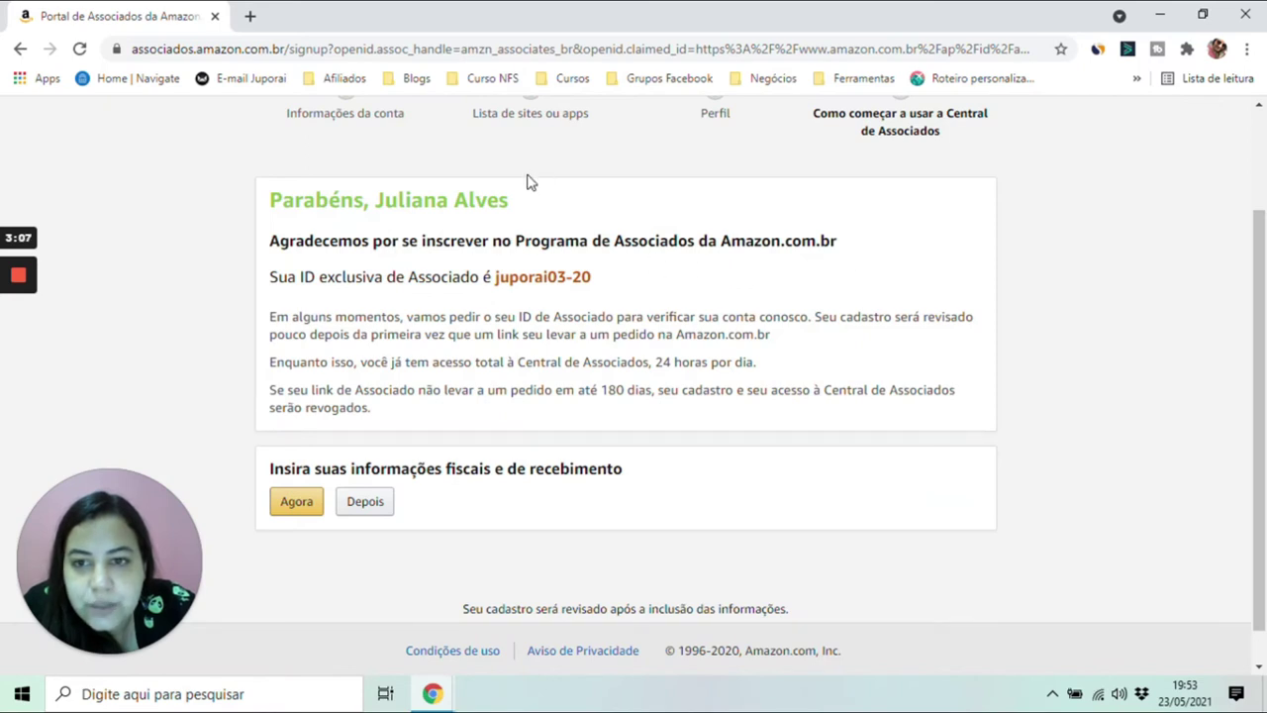
- Highlight the newly assigned associate ID on the congratulations page
left_click_drag(493, 278, 610, 291)
left_click(611, 293)
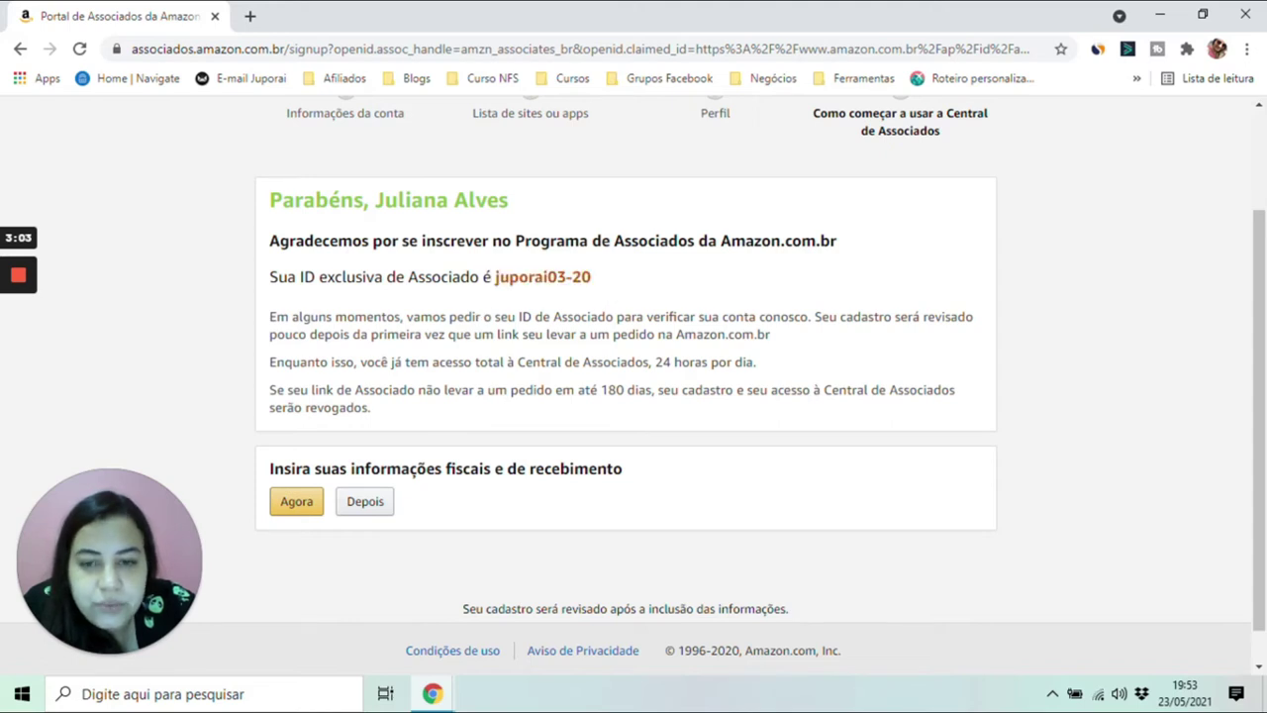
left_click_drag(493, 278, 602, 283)
left_click(604, 284)
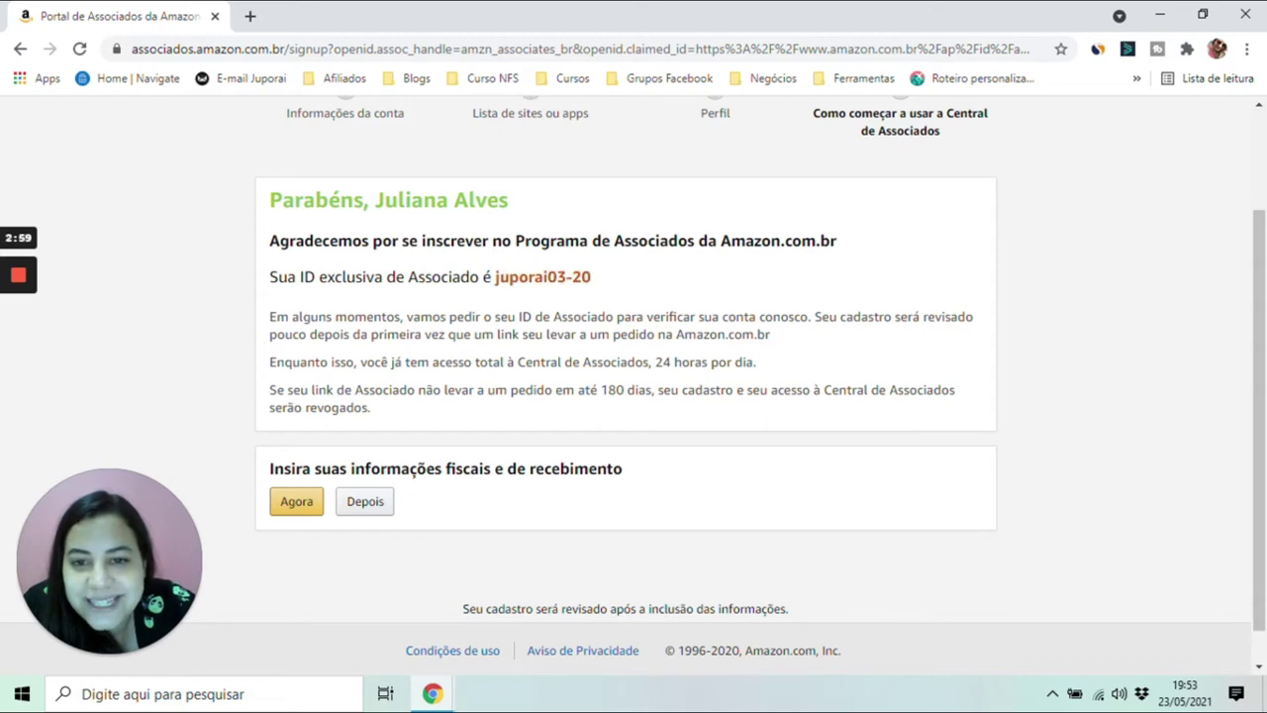
left_click_drag(494, 278, 605, 286)
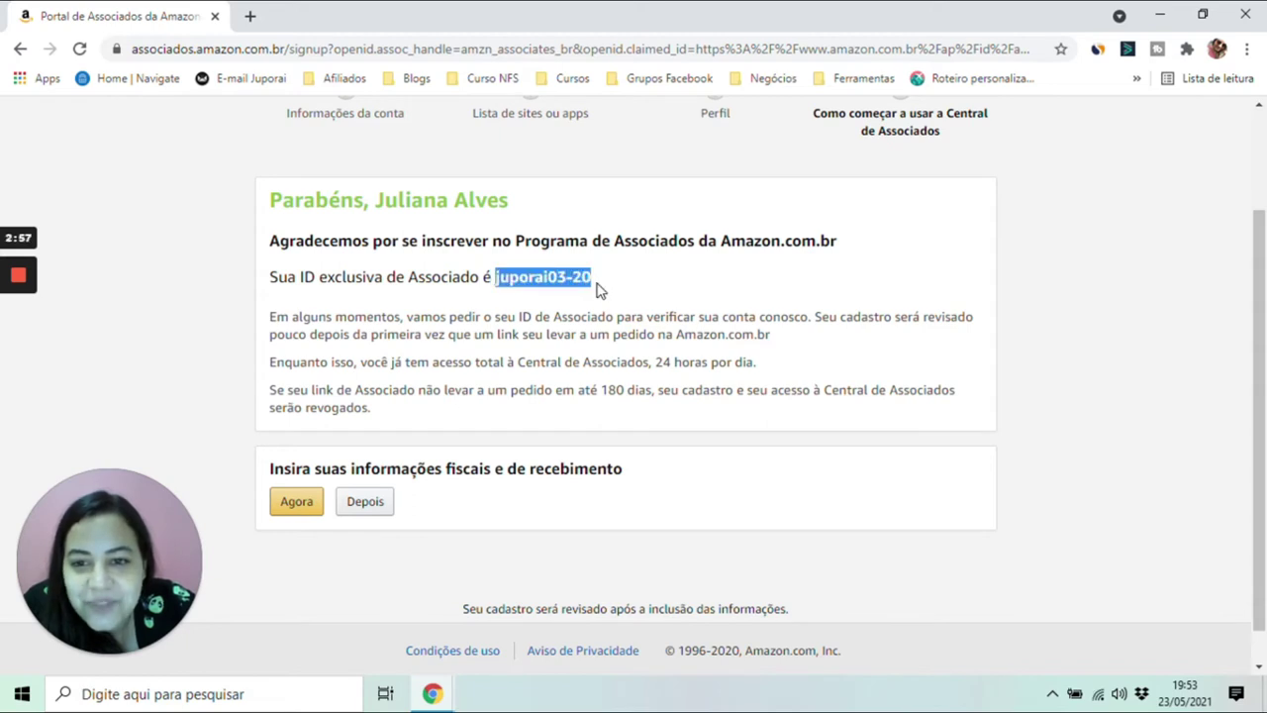
- Review the account-review notes, choose Agora for tax and payment info, and bring up saved passwords
left_click_drag(354, 317, 447, 317)
left_click(448, 317)
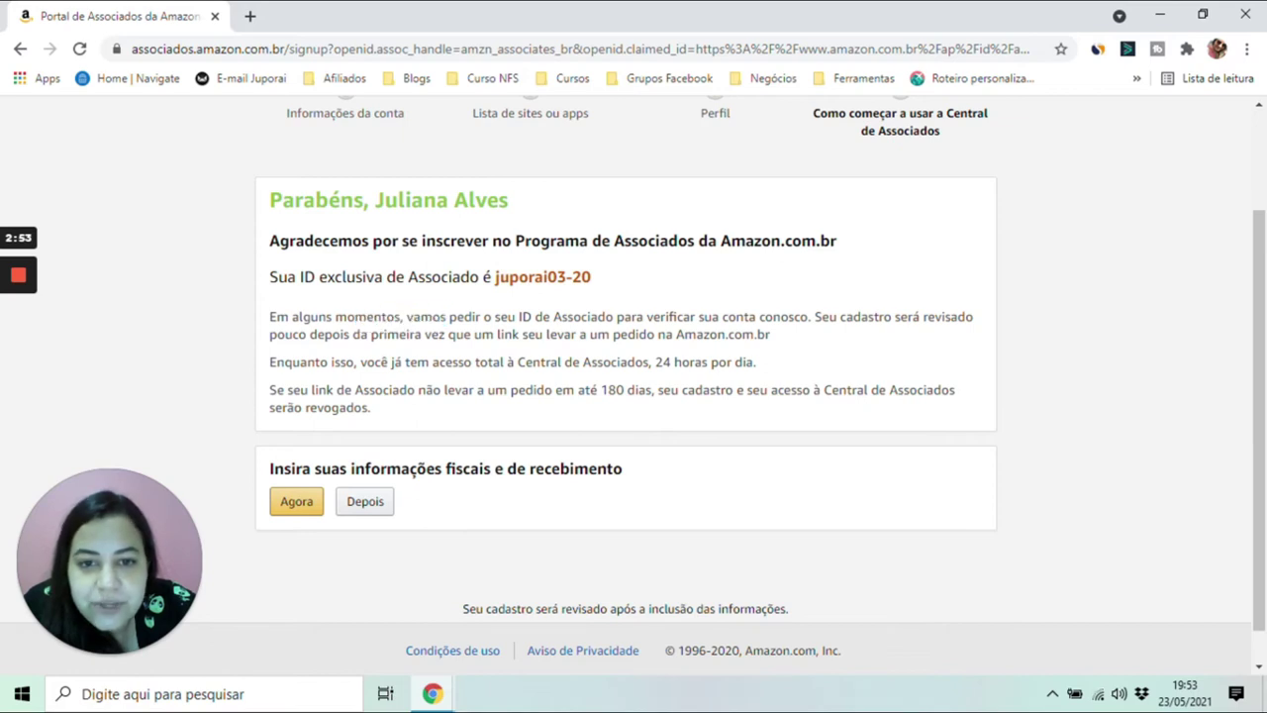
left_click_drag(844, 317, 958, 337)
left_click(958, 337)
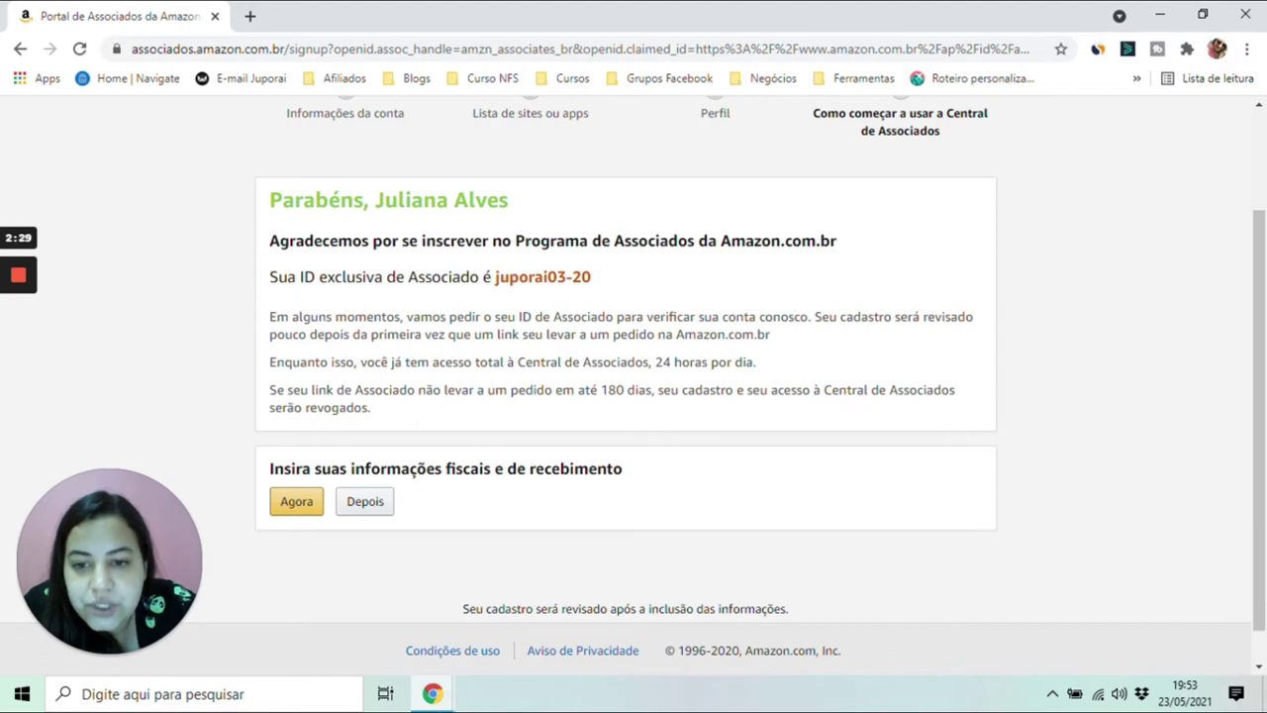
left_click(296, 503)
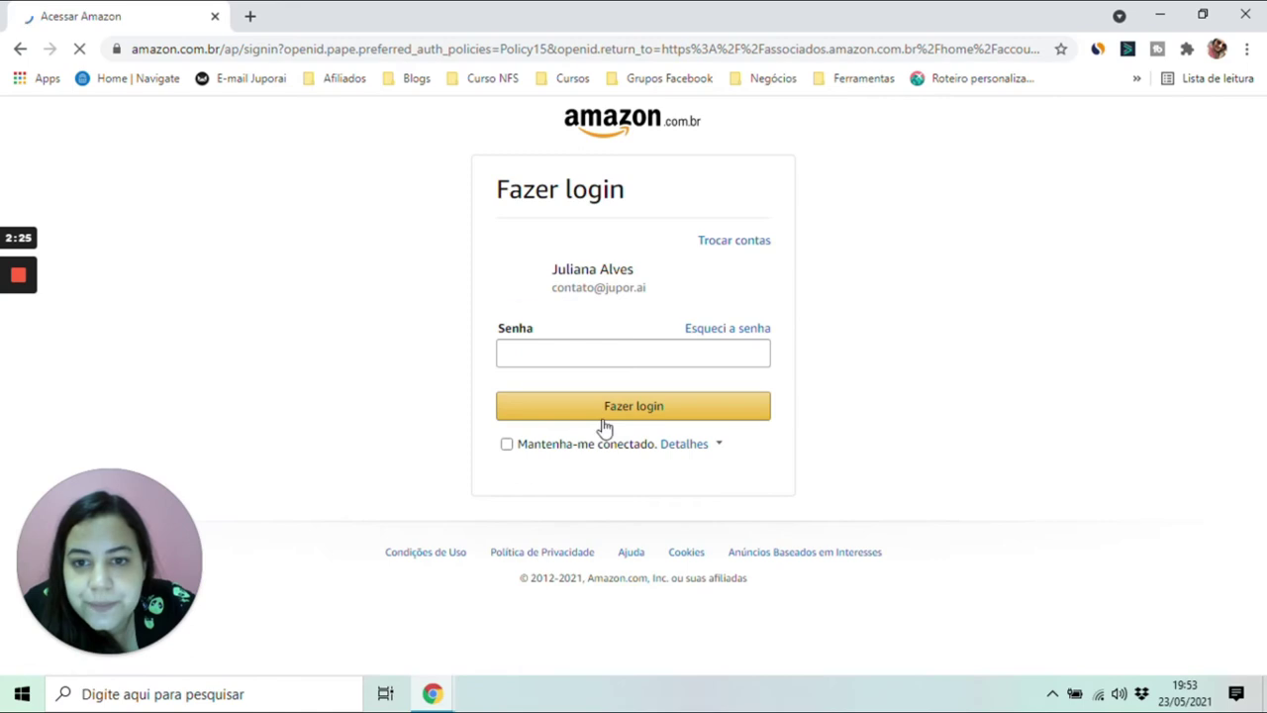
left_click(622, 364)
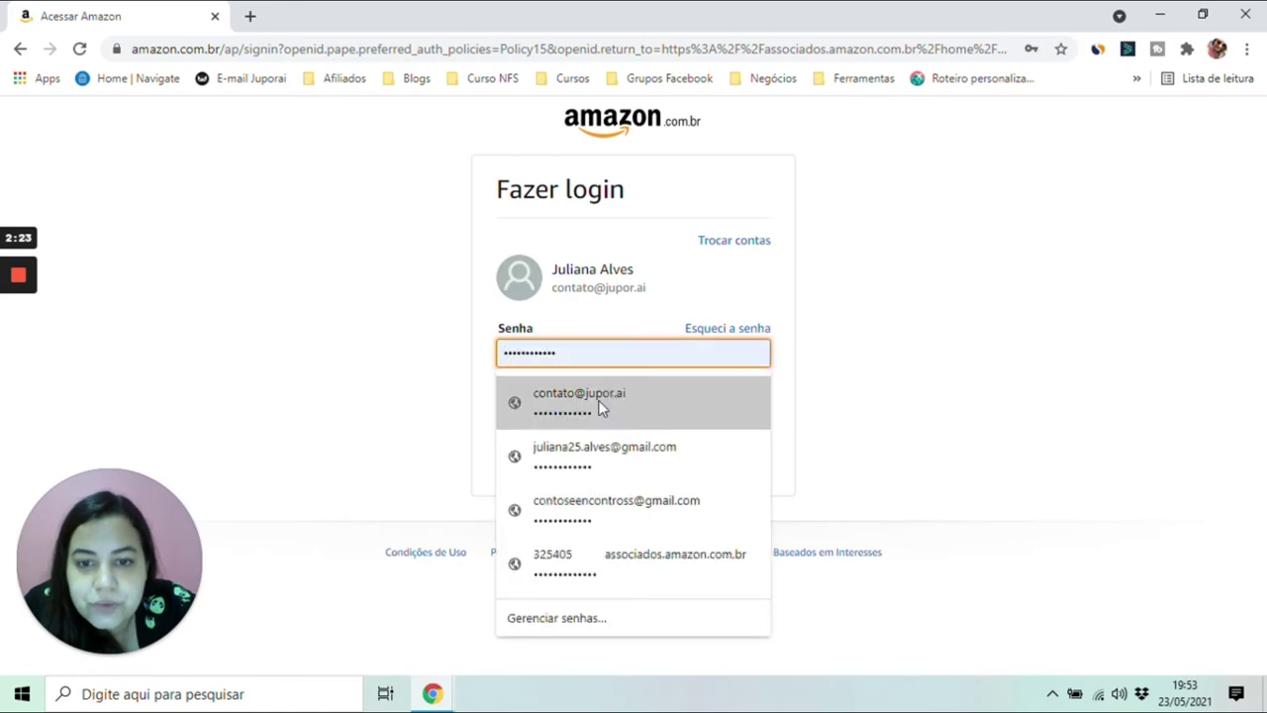